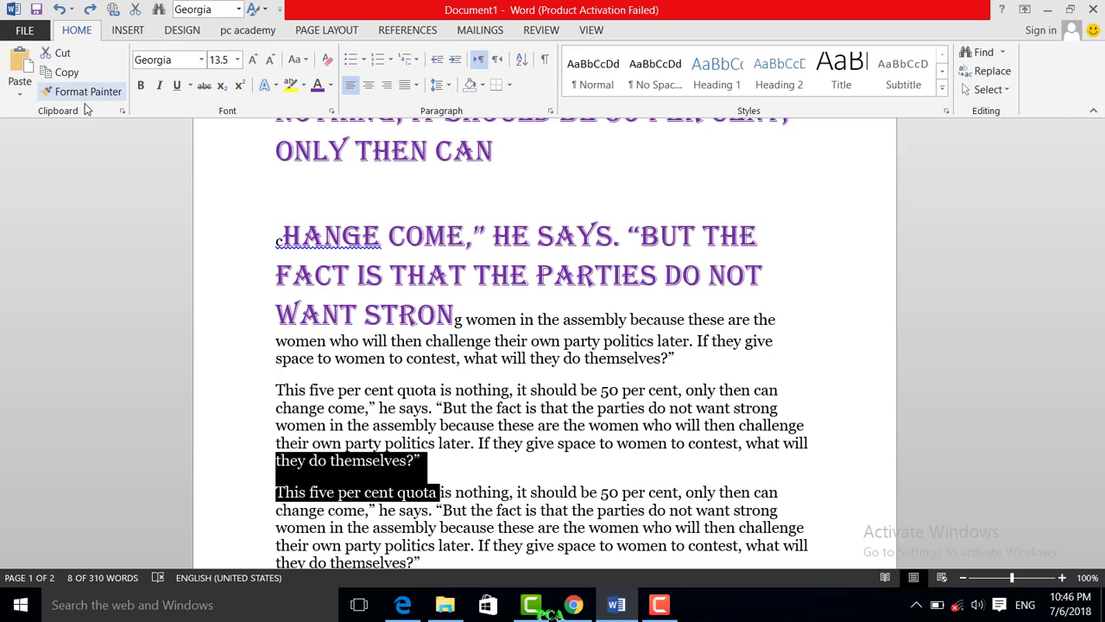
# Cut the second-to-last plain paragraph beginning "This five per cent quota" from the document.
pyautogui.scroll(-8, 378, 316)
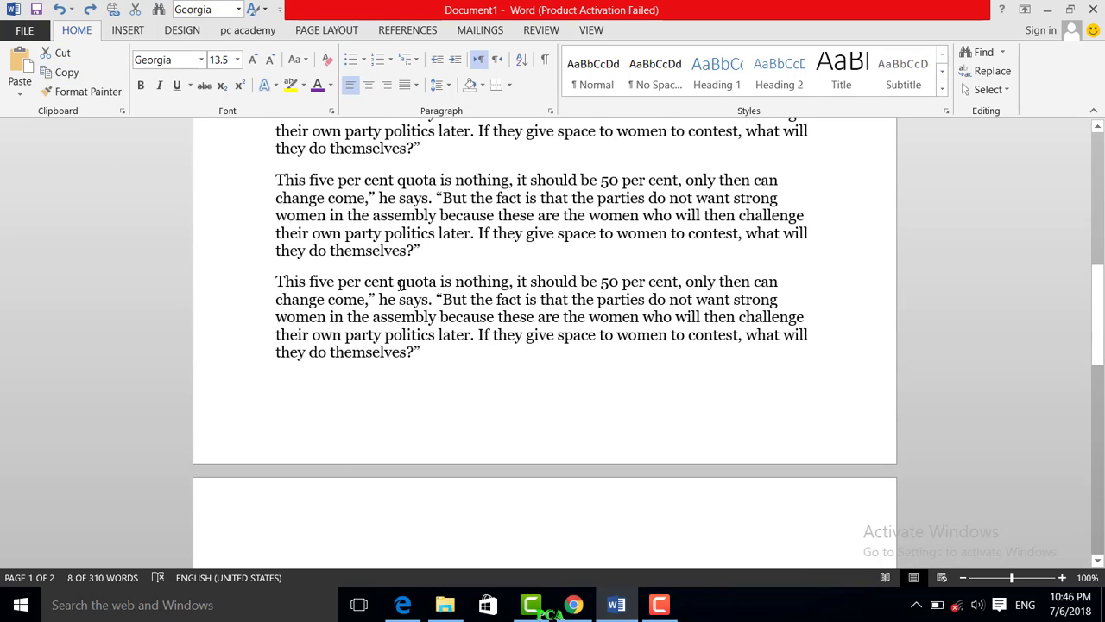
pyautogui.click(423, 254)
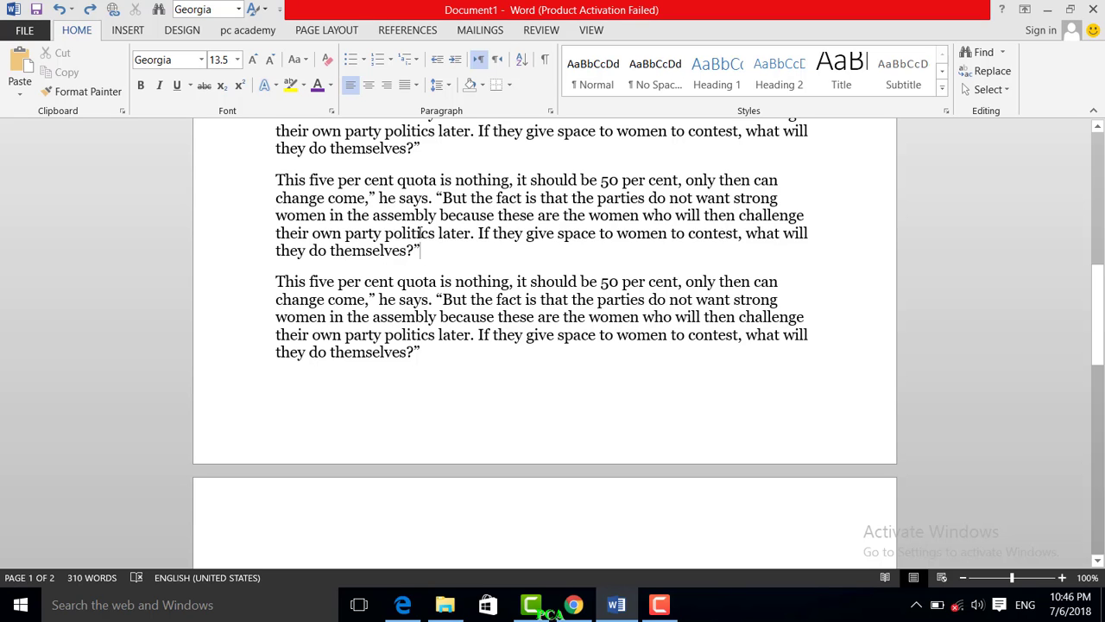
pyautogui.moveTo(423, 251); pyautogui.dragTo(250, 177)
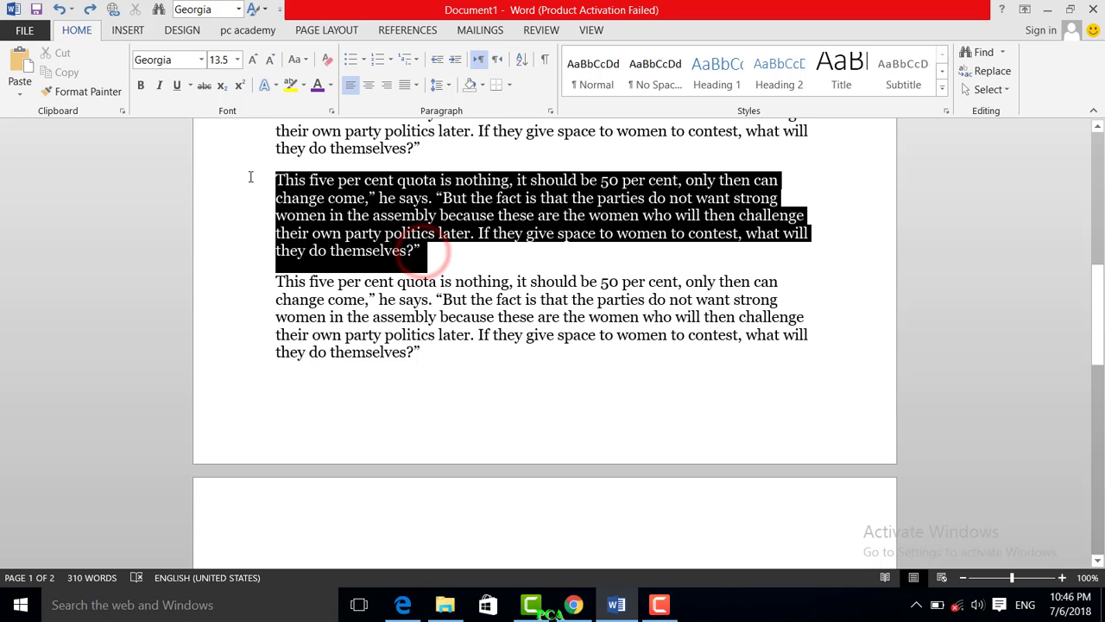
pyautogui.click(54, 52)
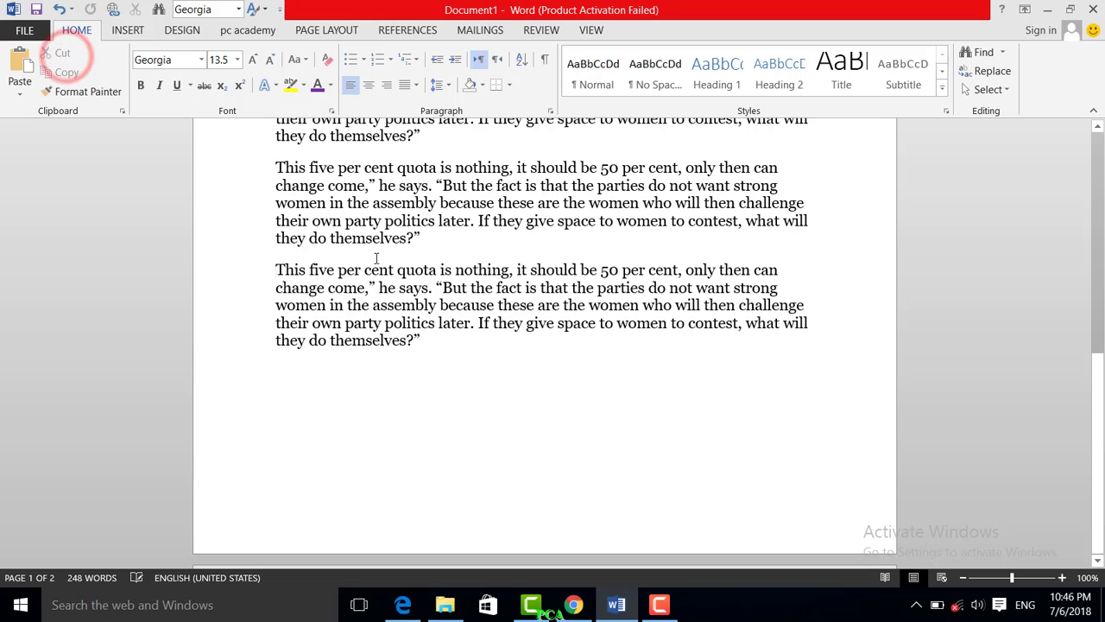
# Paste the cut paragraph twice after the last paragraph, keeping the source formatting.
pyautogui.click(427, 345)
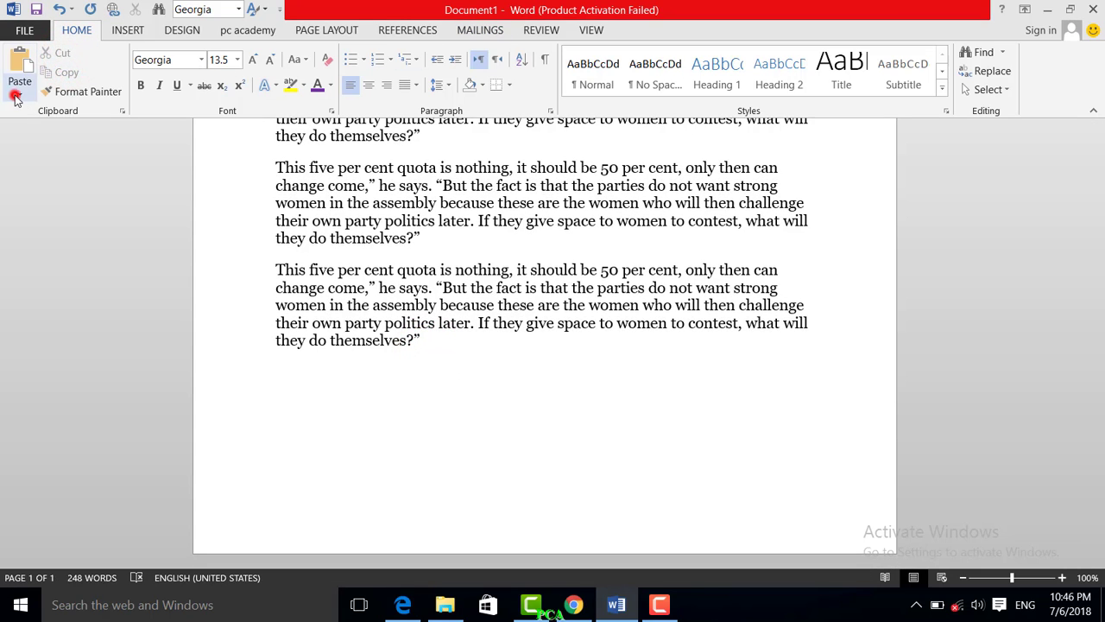
pyautogui.click(16, 97)
pyautogui.click(19, 137)
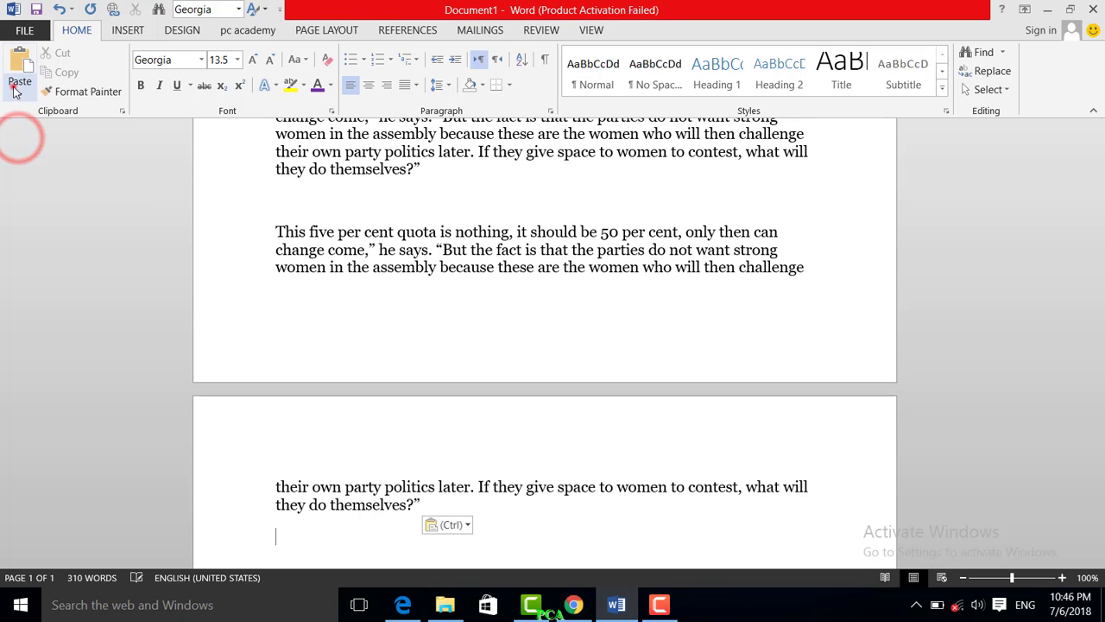
pyautogui.click(15, 93)
pyautogui.click(21, 138)
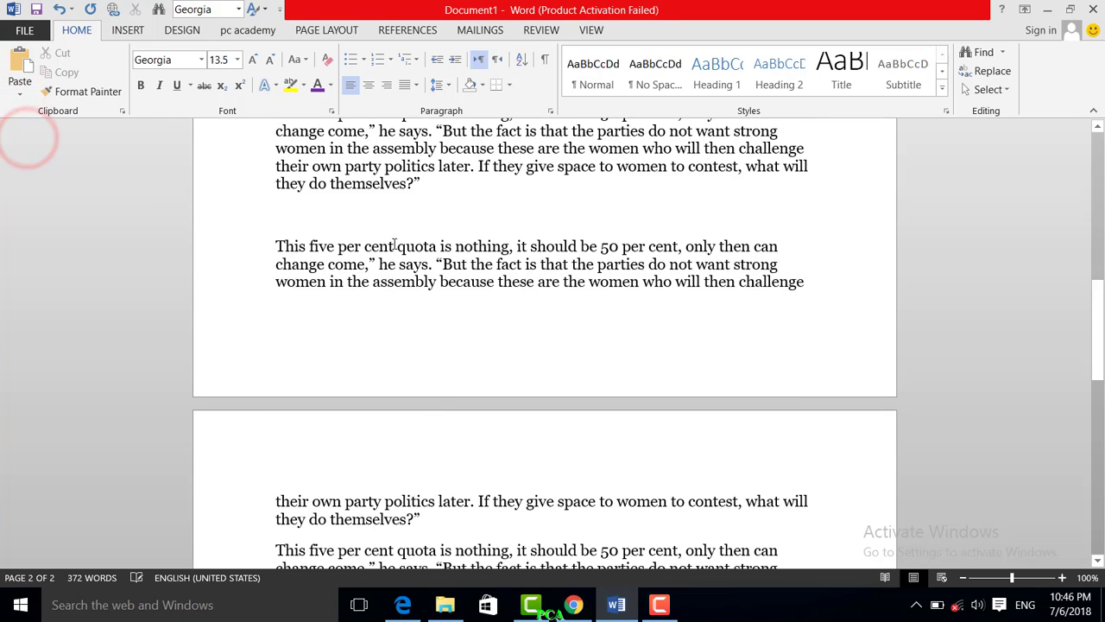
# Add an empty line below the last pasted paragraph at the end of the document.
pyautogui.scroll(2, 400, 247)
pyautogui.scroll(-7, 406, 250)
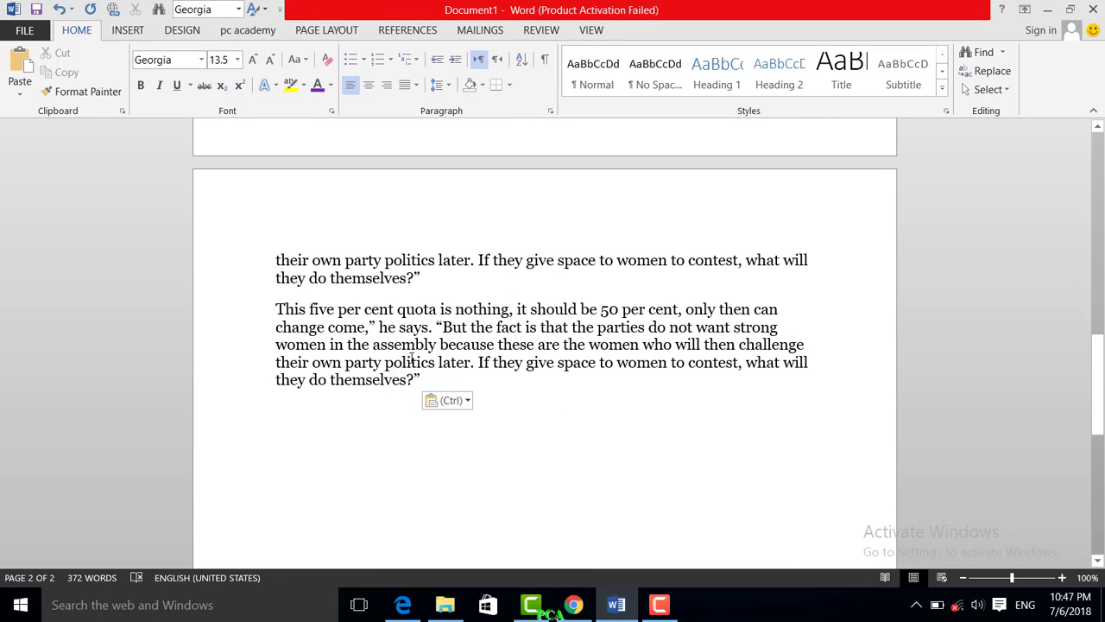
pyautogui.press('Return')
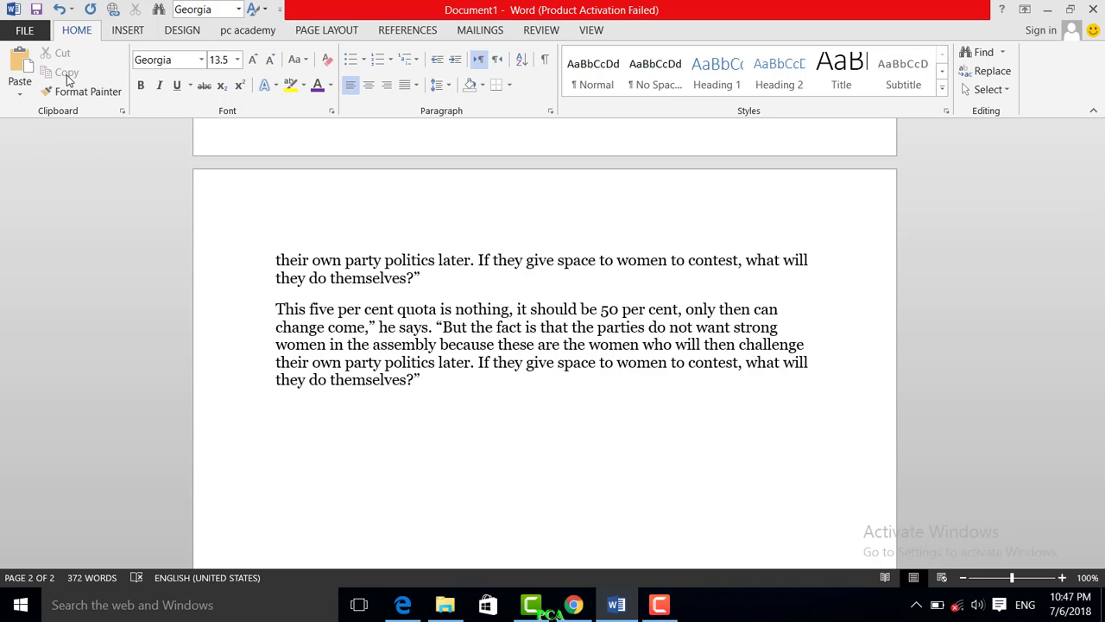
pyautogui.hotkey('ctrl', 'v')
pyautogui.hotkey('ctrl', 'v')
pyautogui.hotkey('ctrl', 'v')
pyautogui.hotkey('ctrl', 'v')
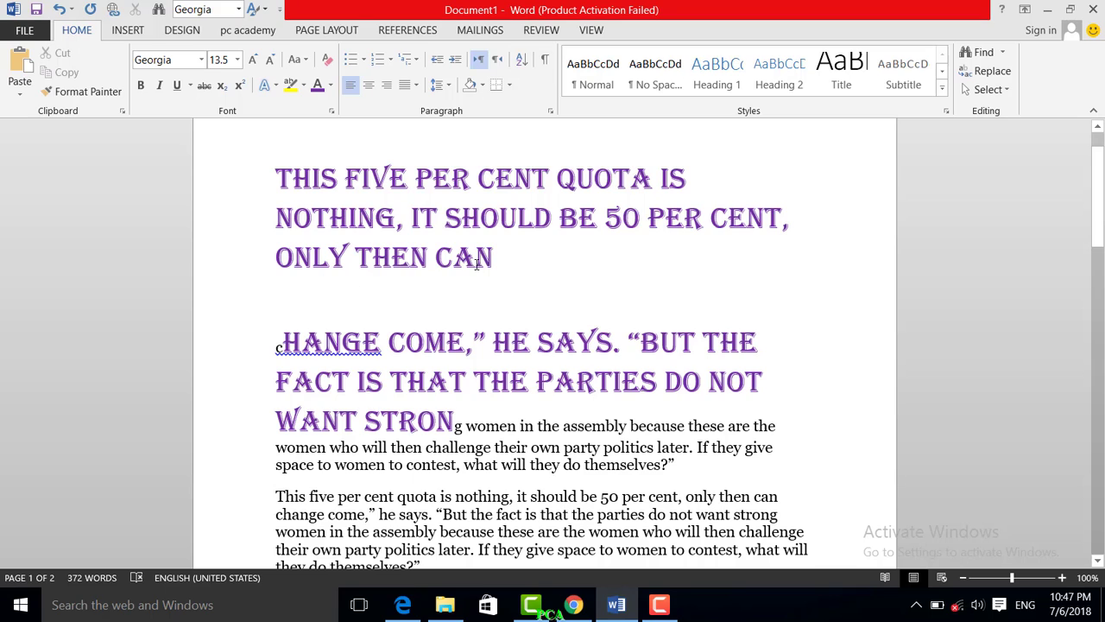
# Copy the purple Algerian text at the start of page 1 and paste it over the selection with source formatting.
pyautogui.moveTo(478, 261); pyautogui.dragTo(207, 167)
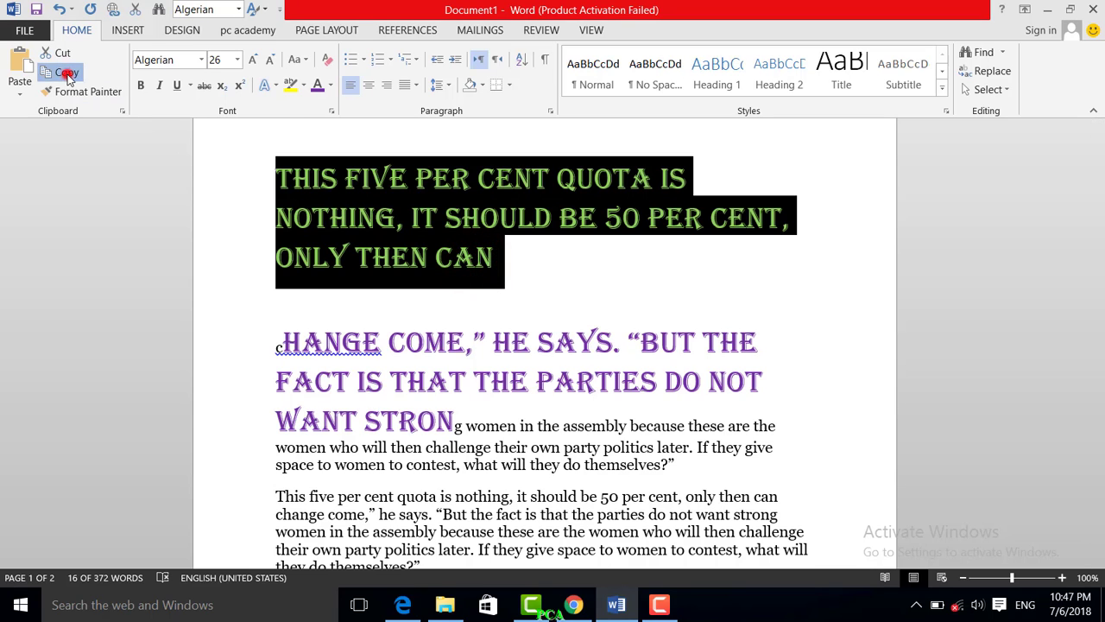
pyautogui.click(66, 72)
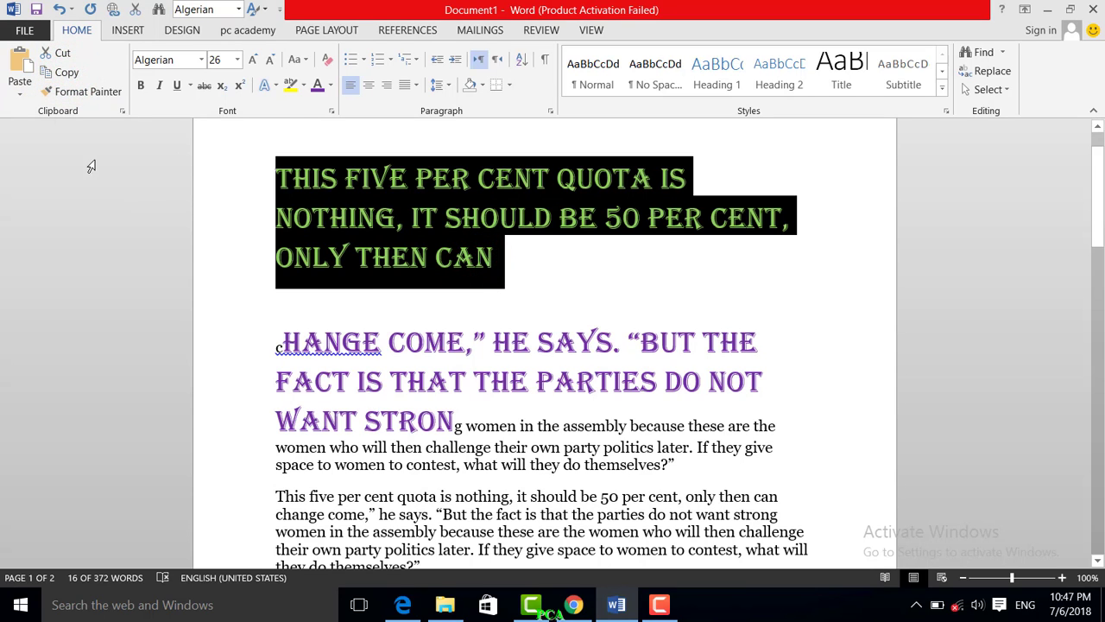
pyautogui.click(20, 91)
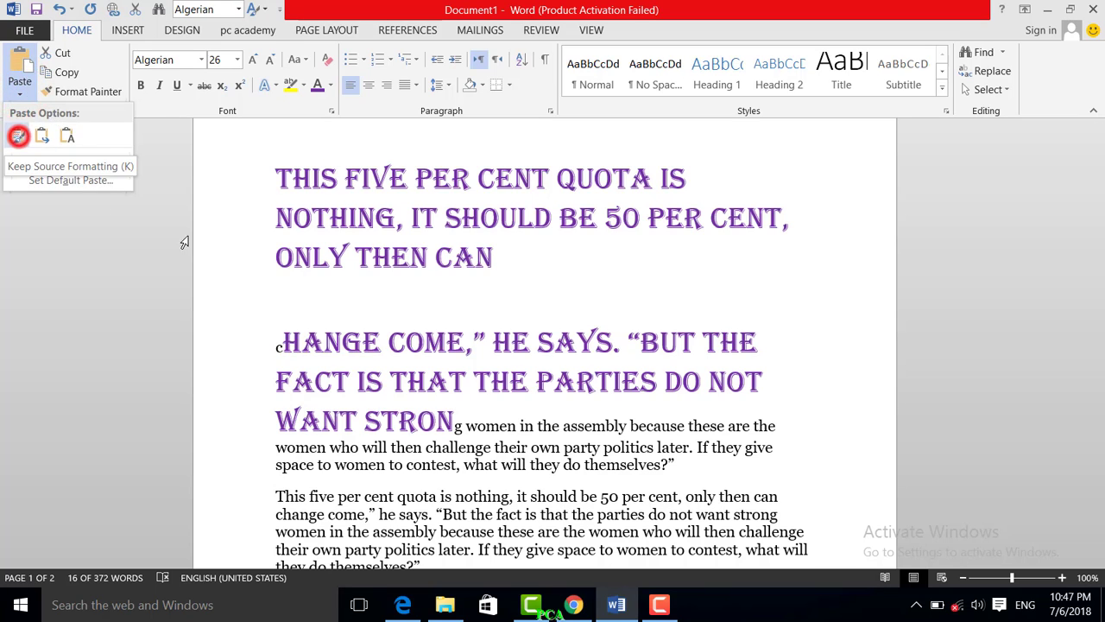
pyautogui.click(19, 135)
# Paste three copies of the purple Algerian text at the end of the document, keeping the source formatting.
pyautogui.scroll(-15, 622, 424)
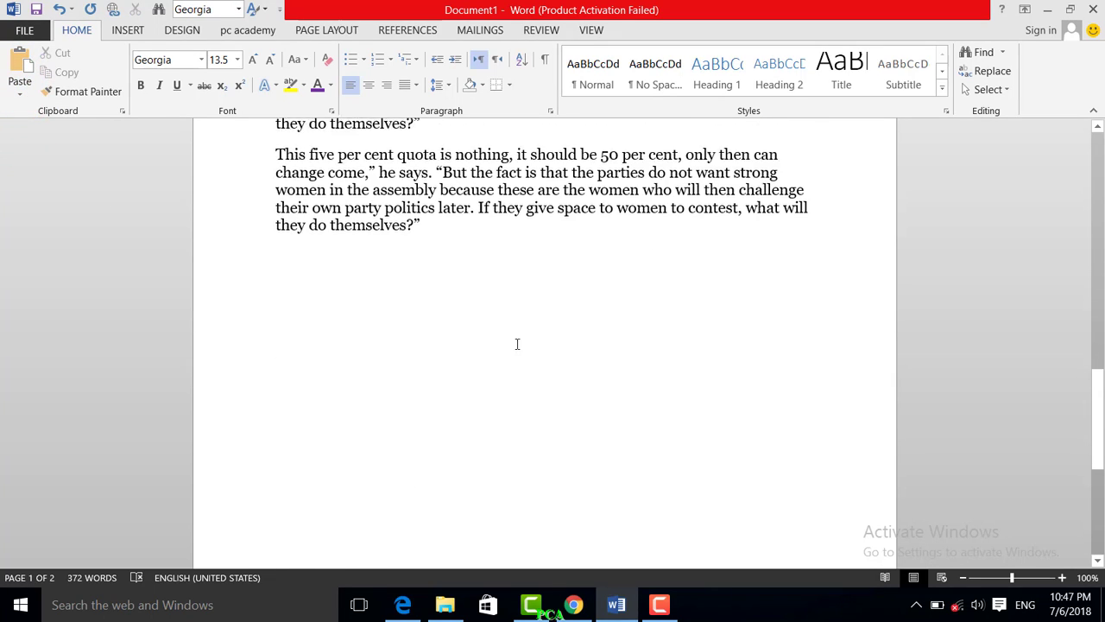
pyautogui.rightClick(270, 268)
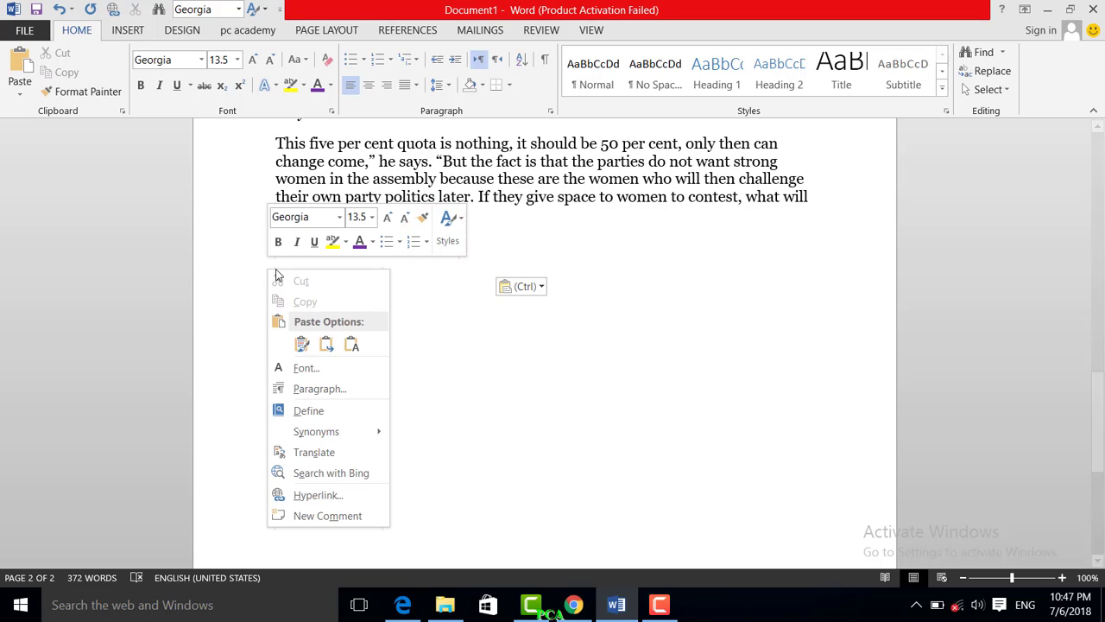
pyautogui.click(20, 88)
pyautogui.click(18, 136)
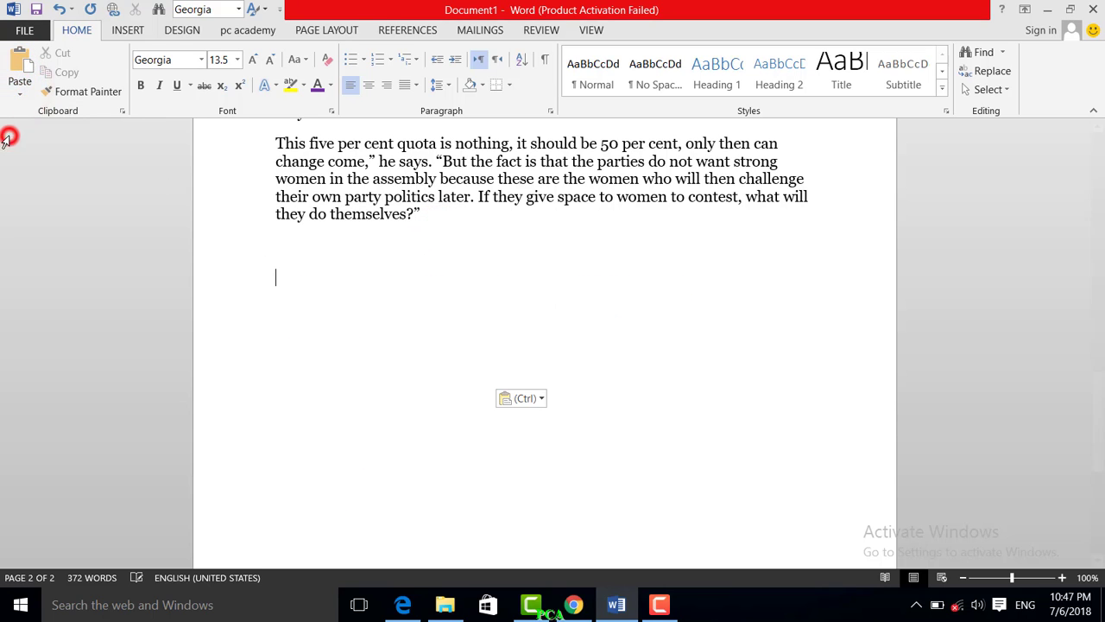
pyautogui.click(20, 84)
pyautogui.click(18, 136)
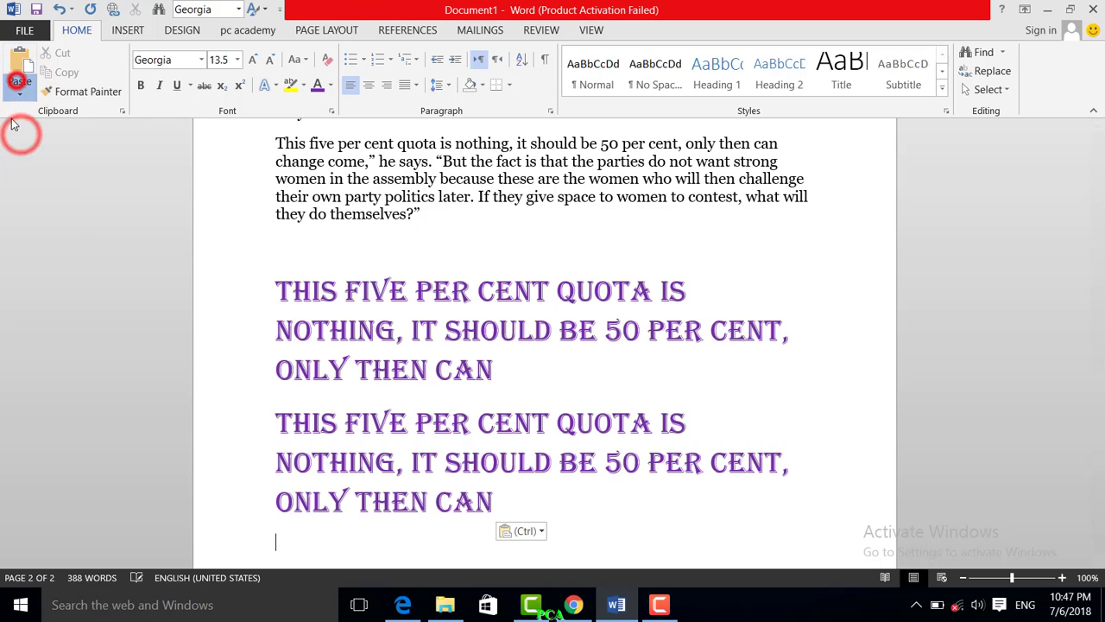
pyautogui.click(20, 84)
pyautogui.click(16, 134)
# Set "This five per cent quota is nothing, it should be 50 per cent, only then can" in page 1's last paragraph to size 36, finally 26.
pyautogui.scroll(10, 436, 347)
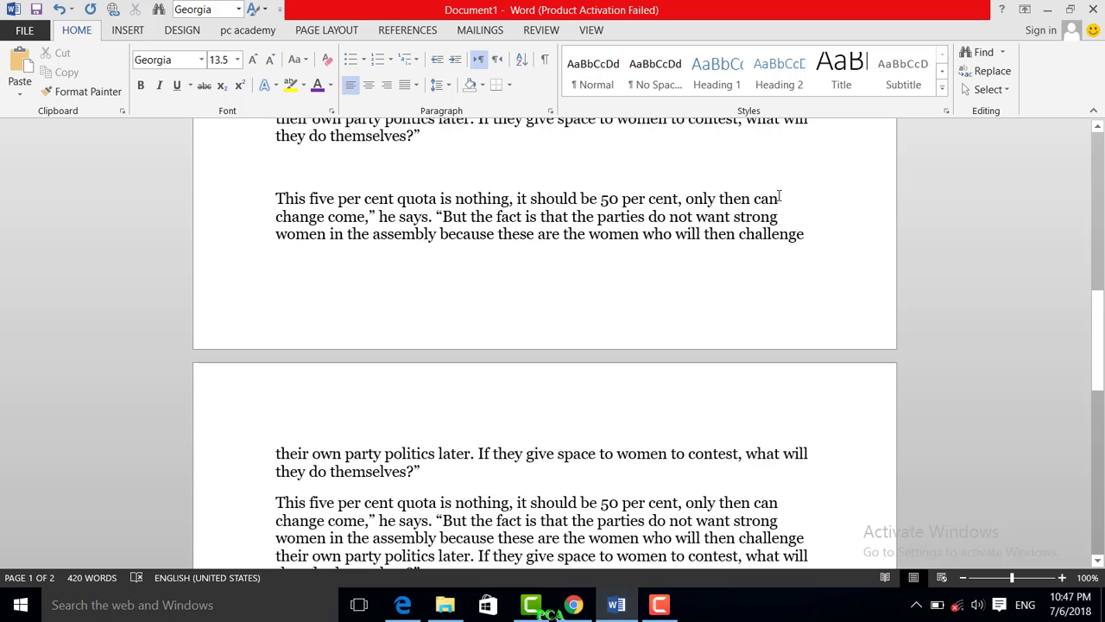
pyautogui.moveTo(779, 197); pyautogui.dragTo(276, 199)
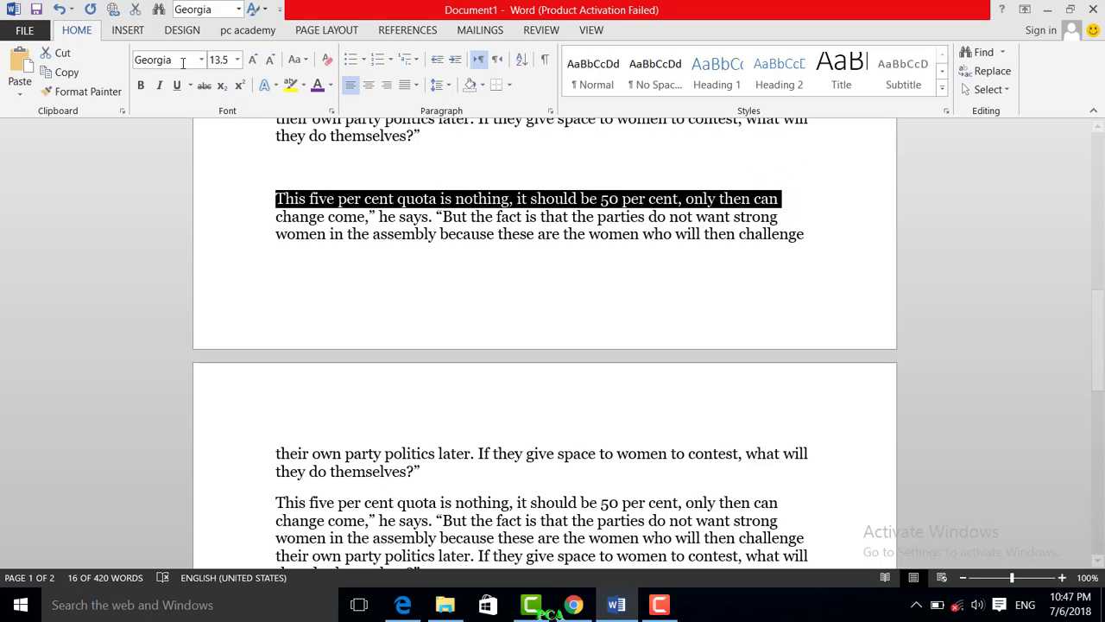
pyautogui.click(239, 59)
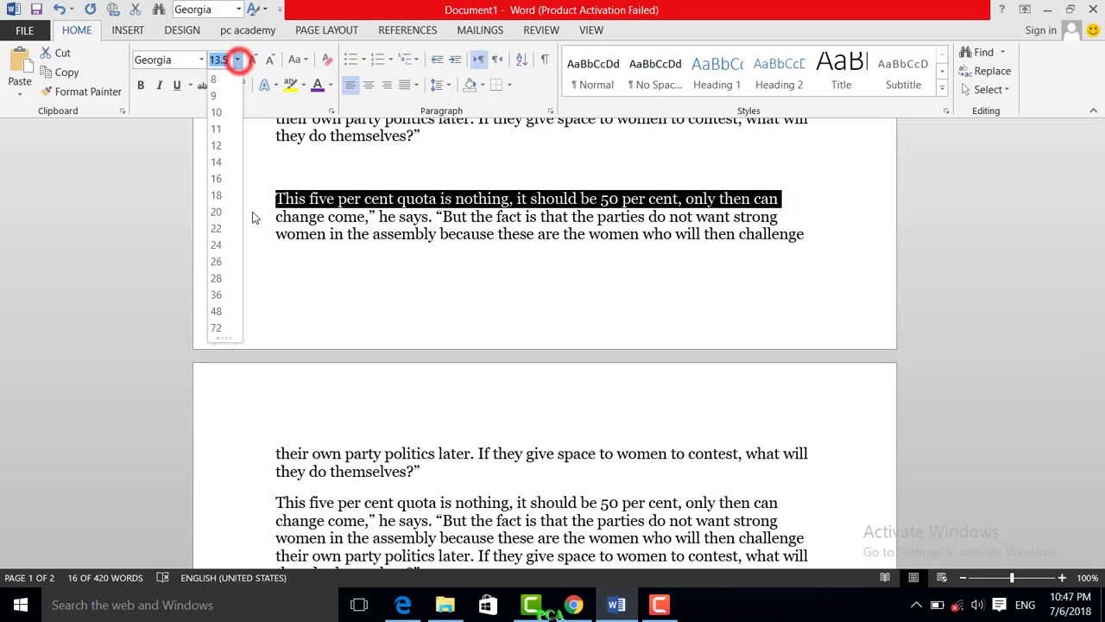
pyautogui.click(218, 297)
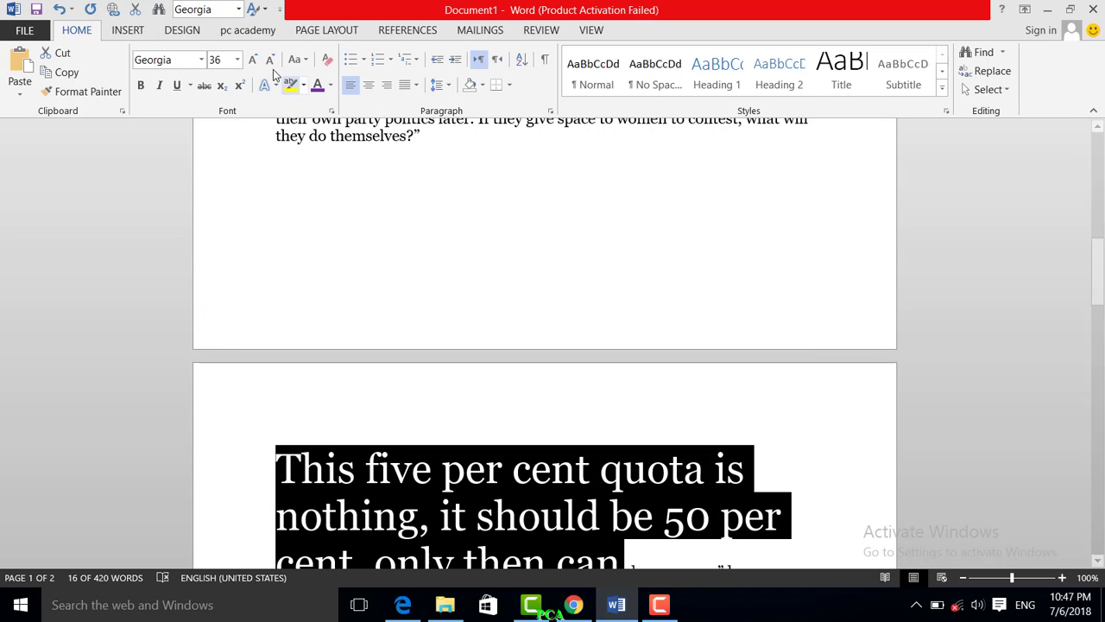
pyautogui.click(237, 60)
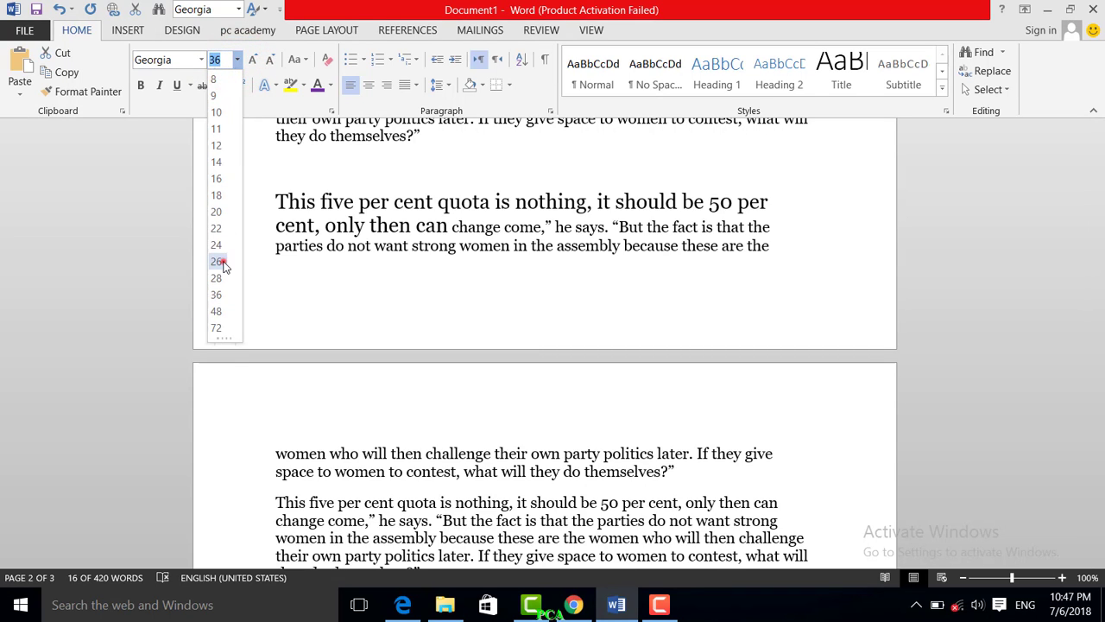
pyautogui.click(217, 262)
# Change the selected text's font to Brush Script MT and its font colour to light blue.
pyautogui.click(201, 59)
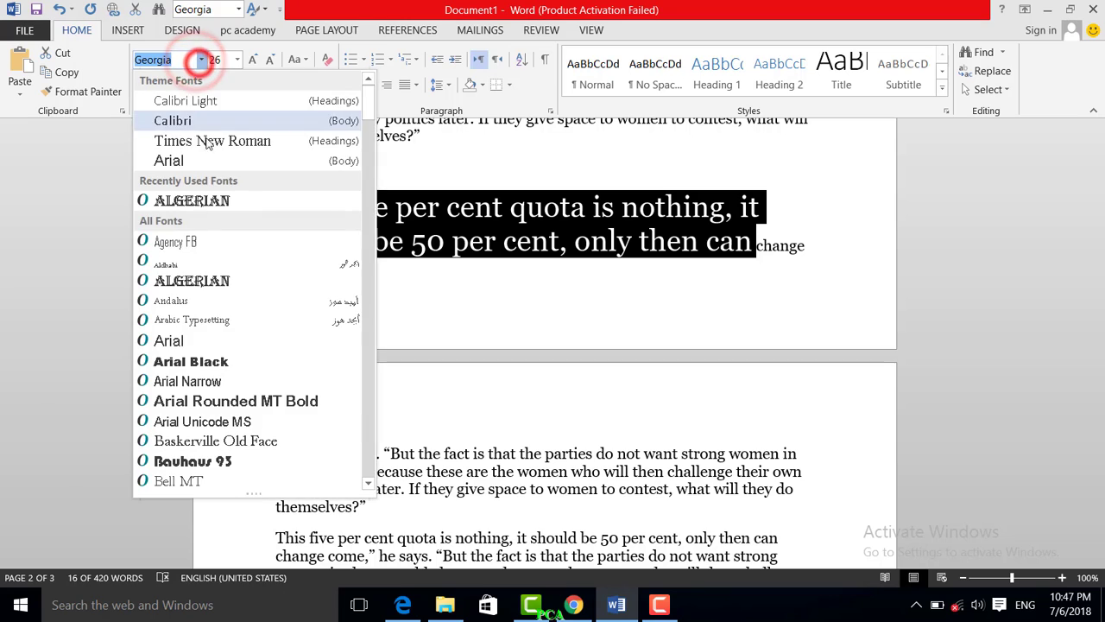
pyautogui.scroll(-5, 207, 264)
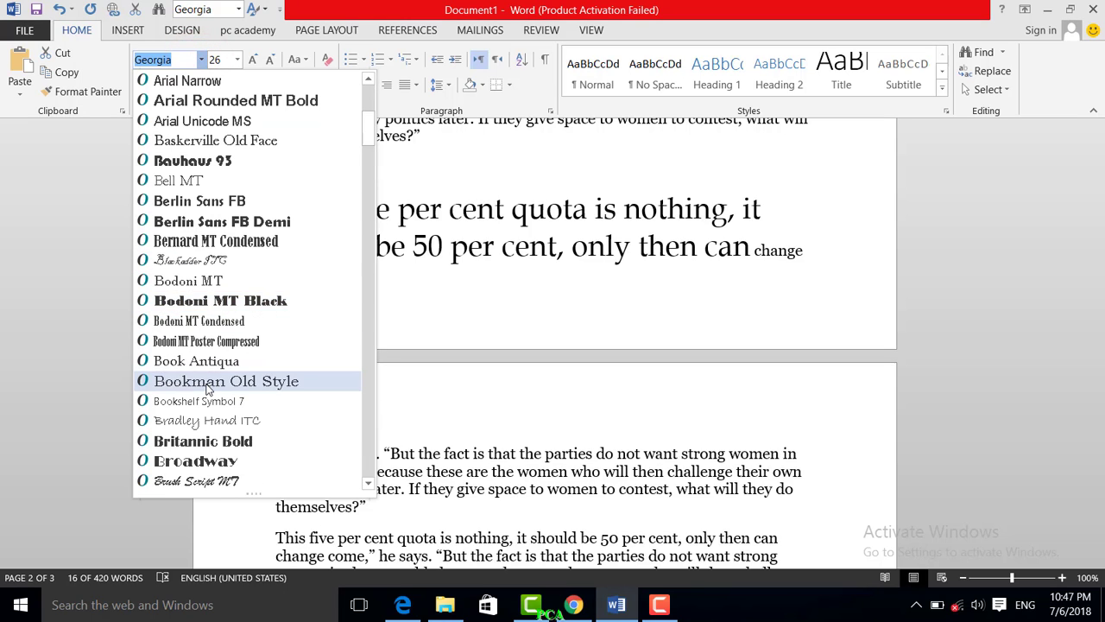
pyautogui.scroll(-3, 207, 389)
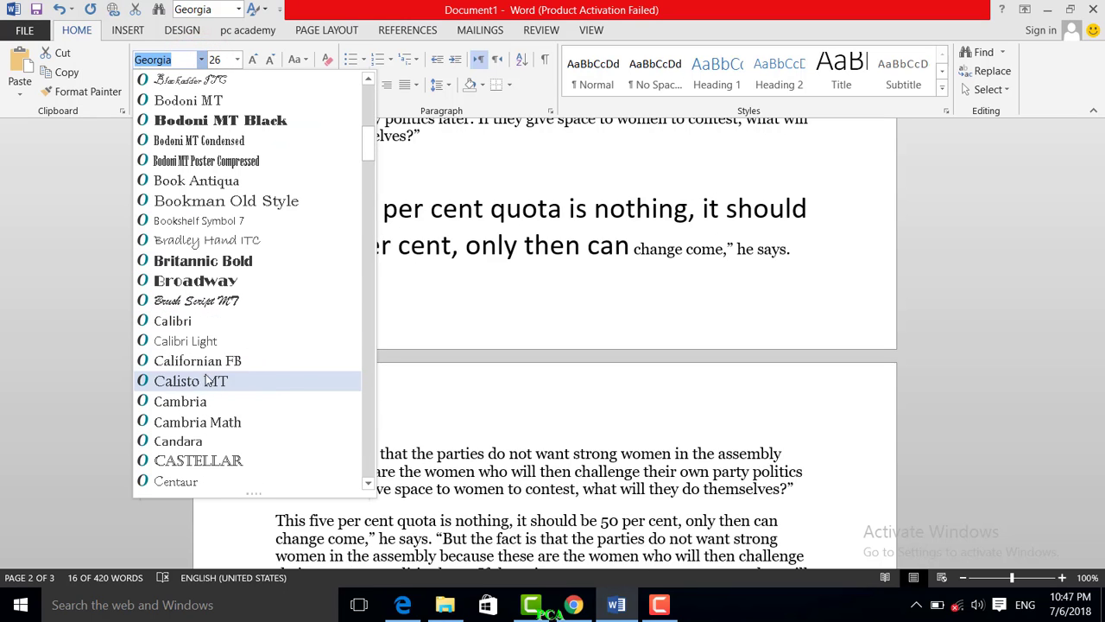
pyautogui.click(218, 309)
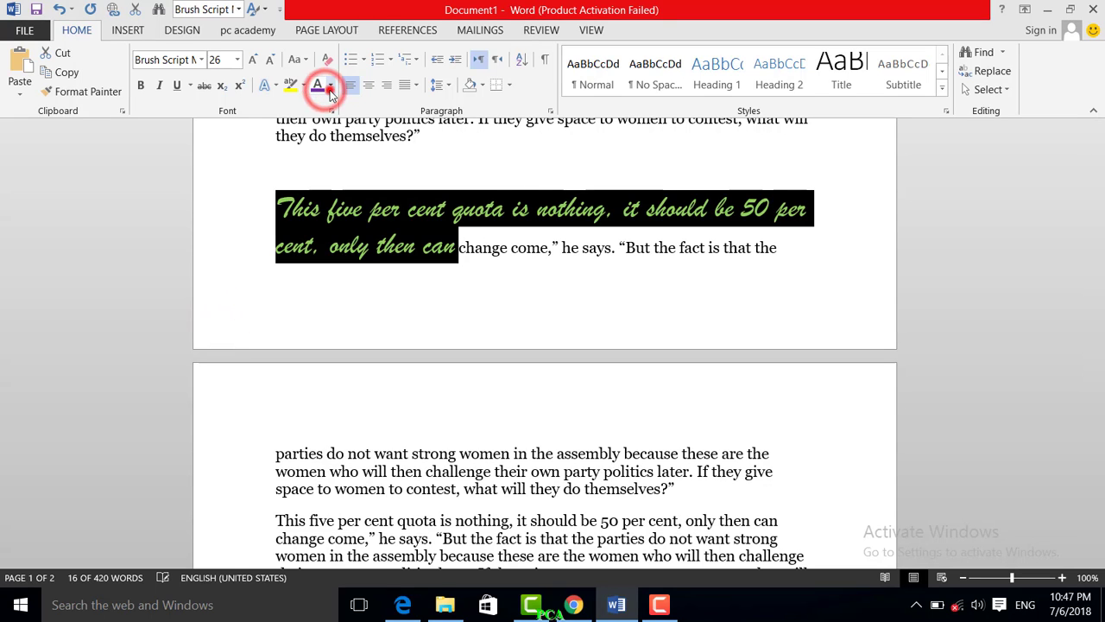
pyautogui.click(329, 85)
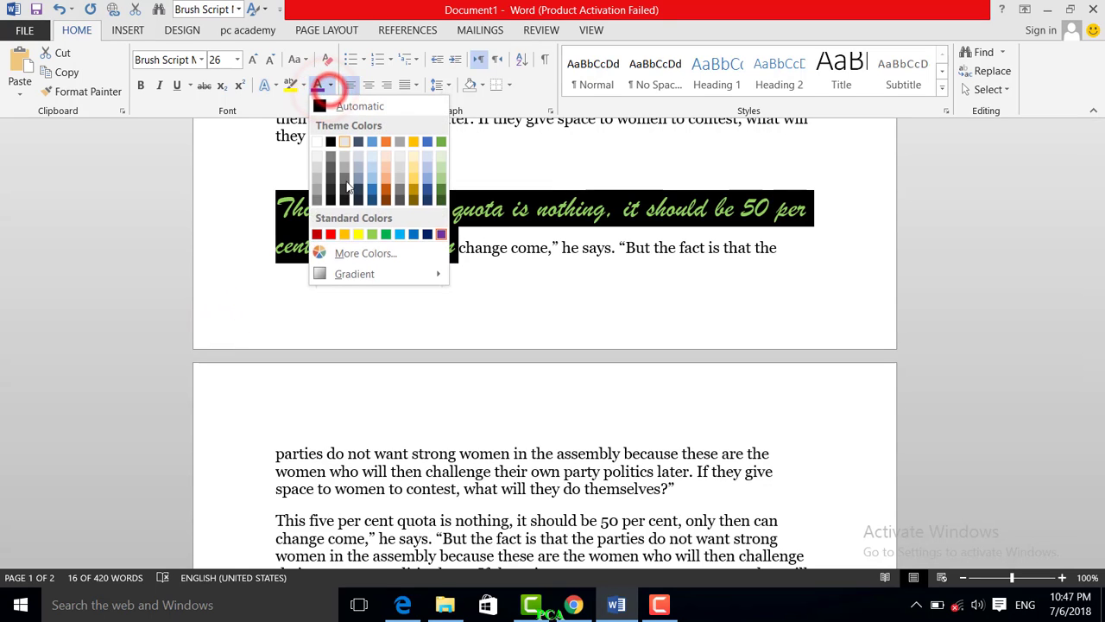
pyautogui.click(399, 235)
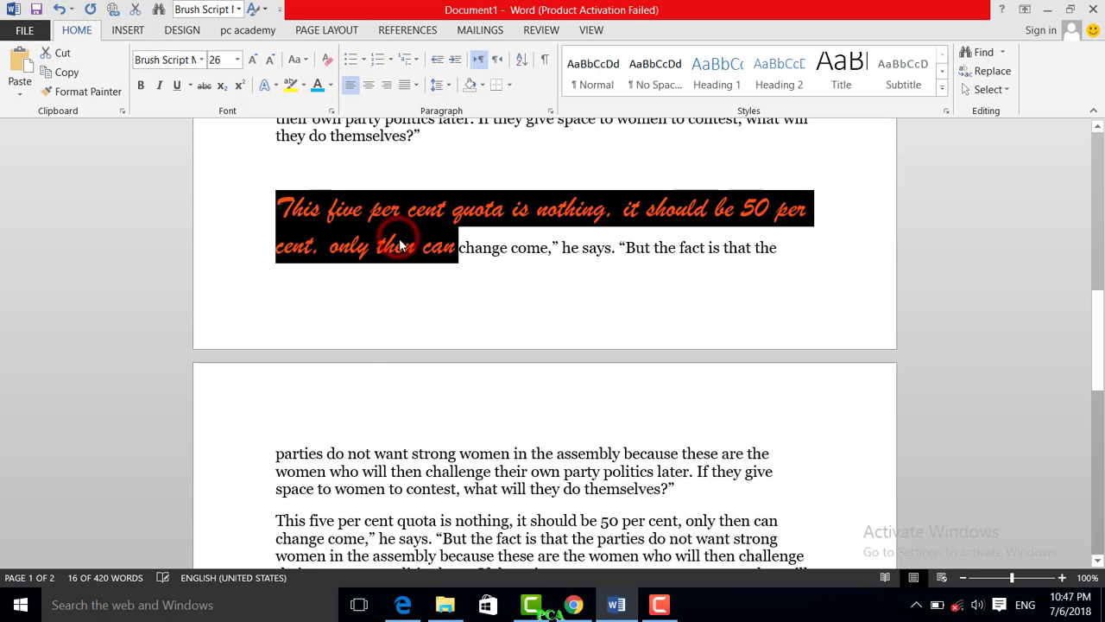
# Split the paragraph after the light blue text so that "change come" starts a new paragraph.
pyautogui.doubleClick(457, 247)
pyautogui.click(459, 248)
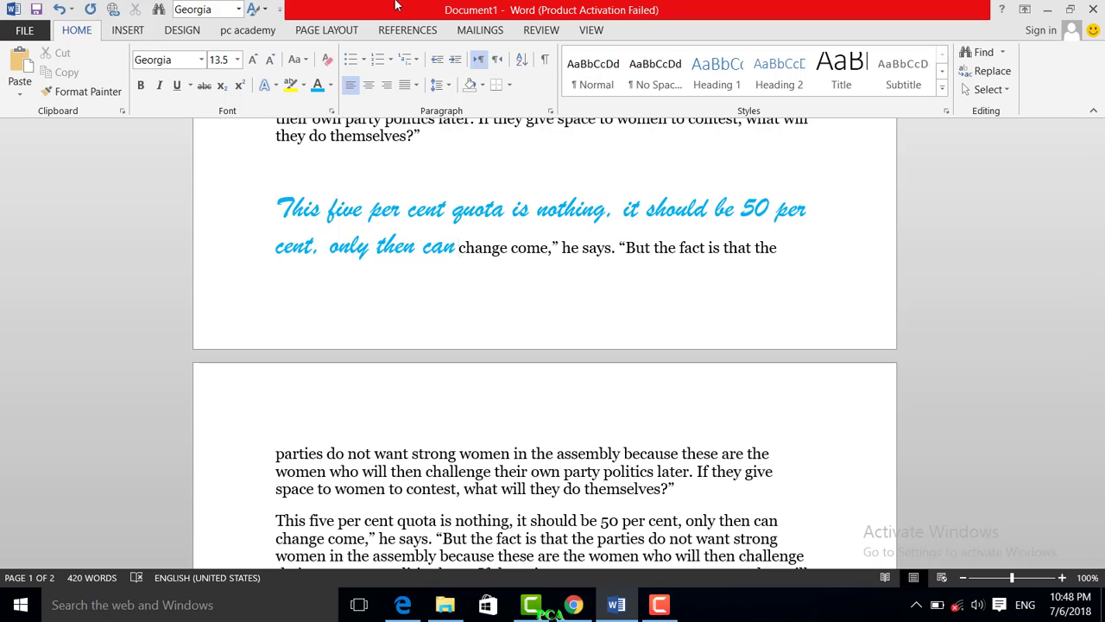
pyautogui.press('Return')
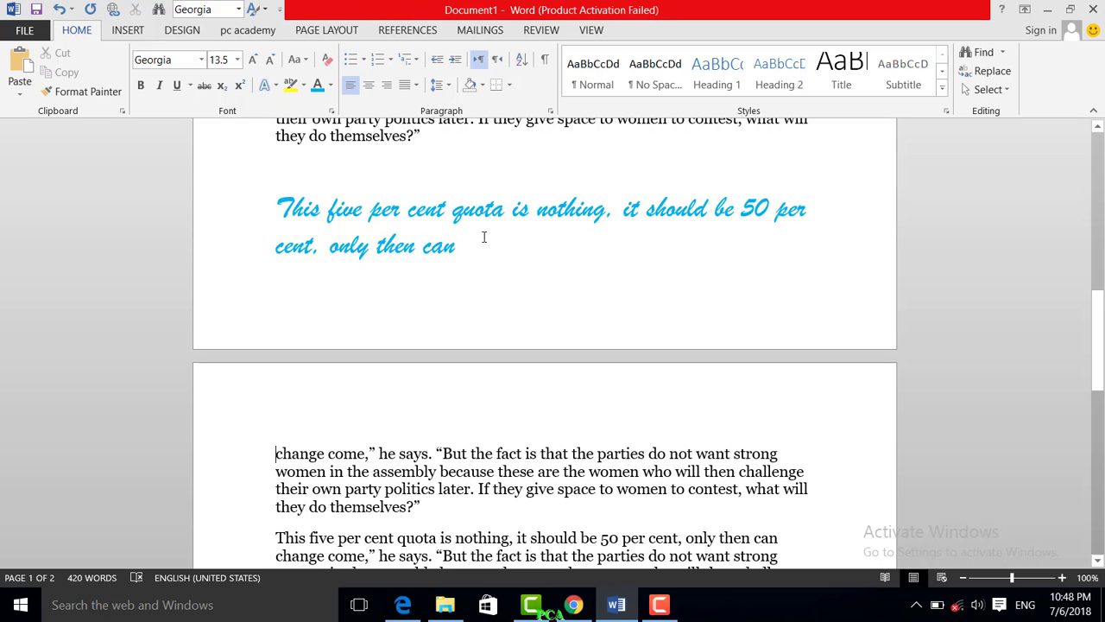
# Copy the light blue script text's formatting with Format Painter onto the first line of the middle plain paragraph on page 1.
pyautogui.moveTo(489, 261)
pyautogui.mouseDown()
pyautogui.moveTo(322, 210)
pyautogui.moveTo(274, 210)
pyautogui.mouseUp()
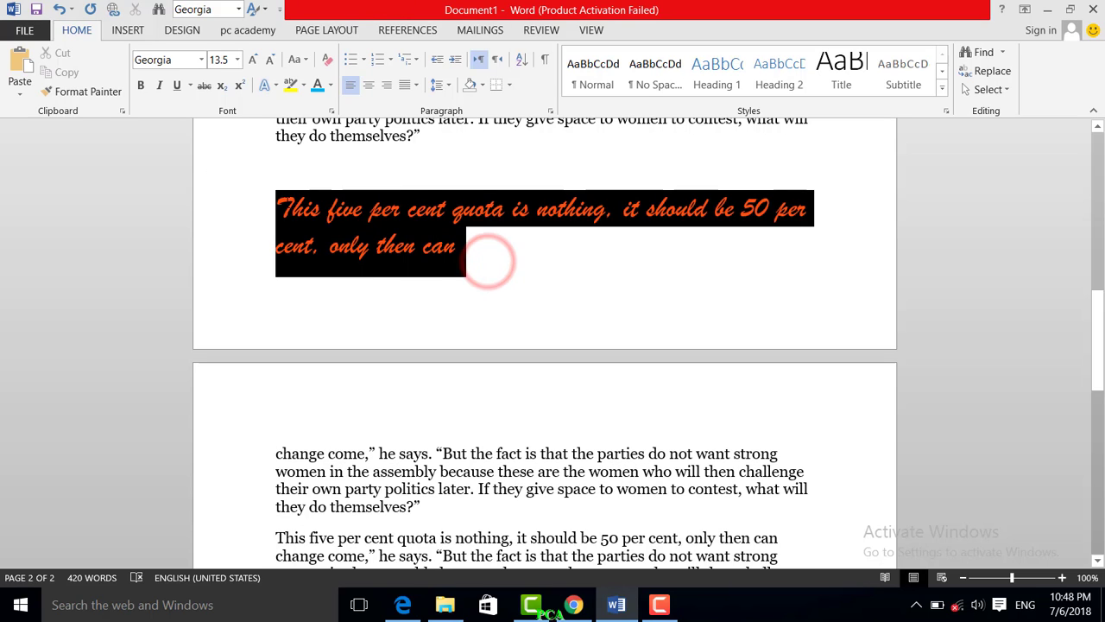
pyautogui.click(86, 91)
pyautogui.scroll(-3, 380, 321)
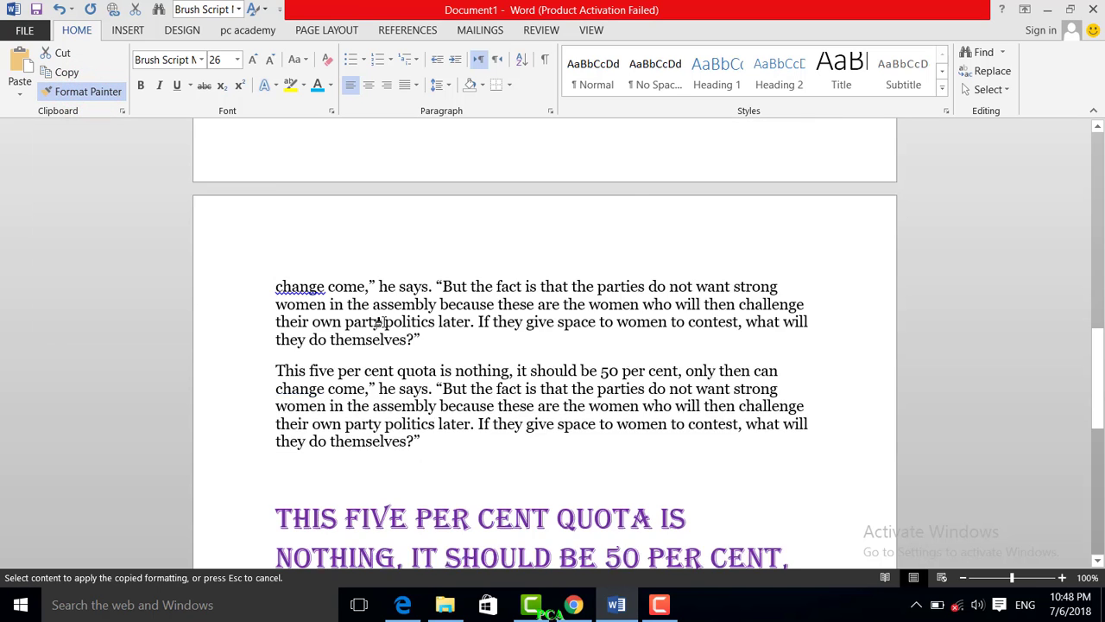
pyautogui.scroll(-7, 380, 321)
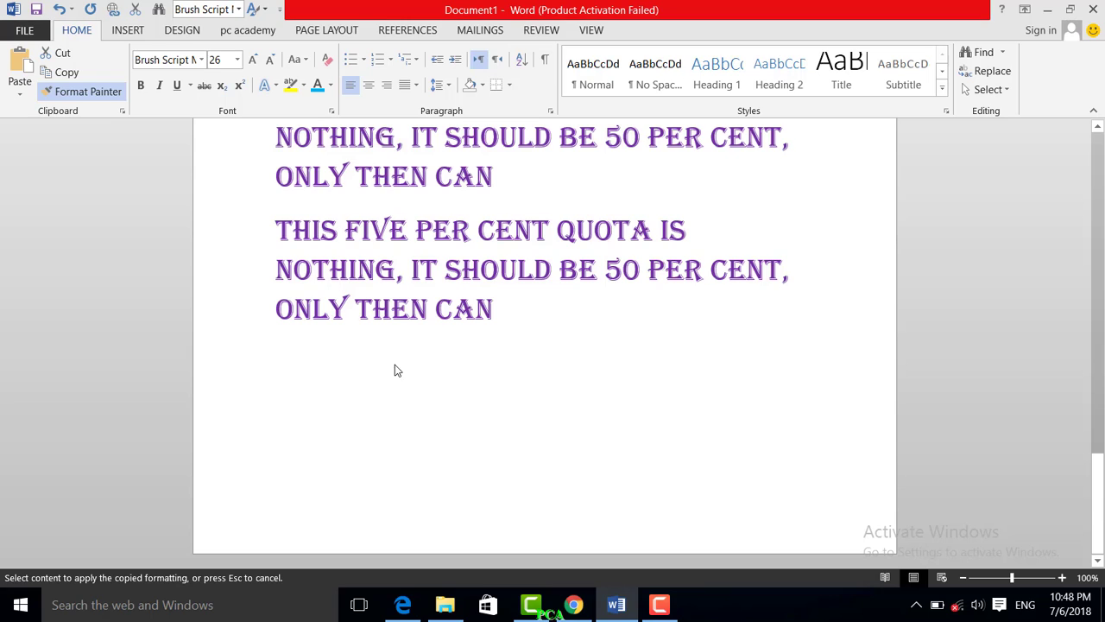
pyautogui.scroll(10, 394, 369)
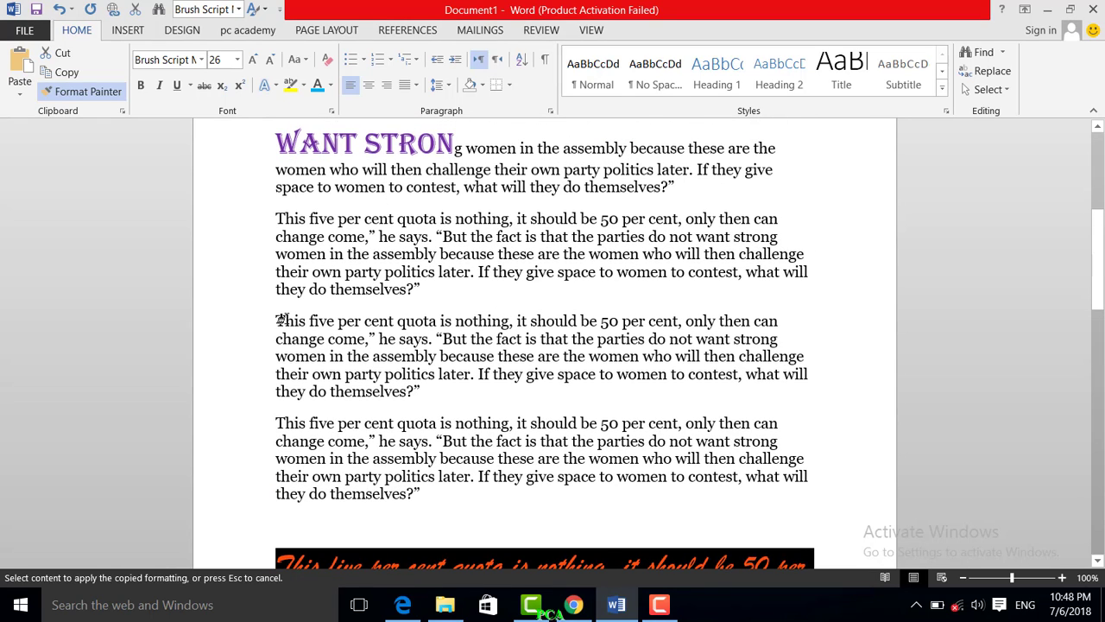
pyautogui.moveTo(280, 319)
pyautogui.mouseDown()
pyautogui.moveTo(560, 313)
pyautogui.moveTo(748, 333)
pyautogui.moveTo(771, 321)
pyautogui.mouseUp()
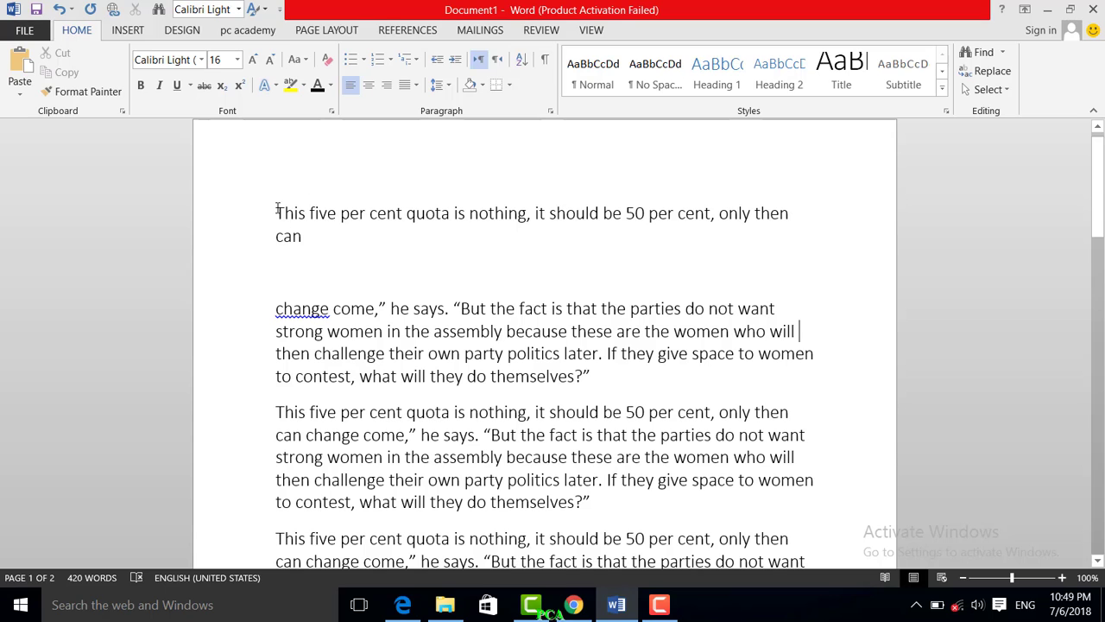
# Make the document's opening text "This five per cent quota is nothing, it should be 50 per cent, only then can" bold.
pyautogui.moveTo(320, 223); pyautogui.dragTo(482, 295)
pyautogui.click(482, 294)
pyautogui.moveTo(288, 210); pyautogui.dragTo(322, 228)
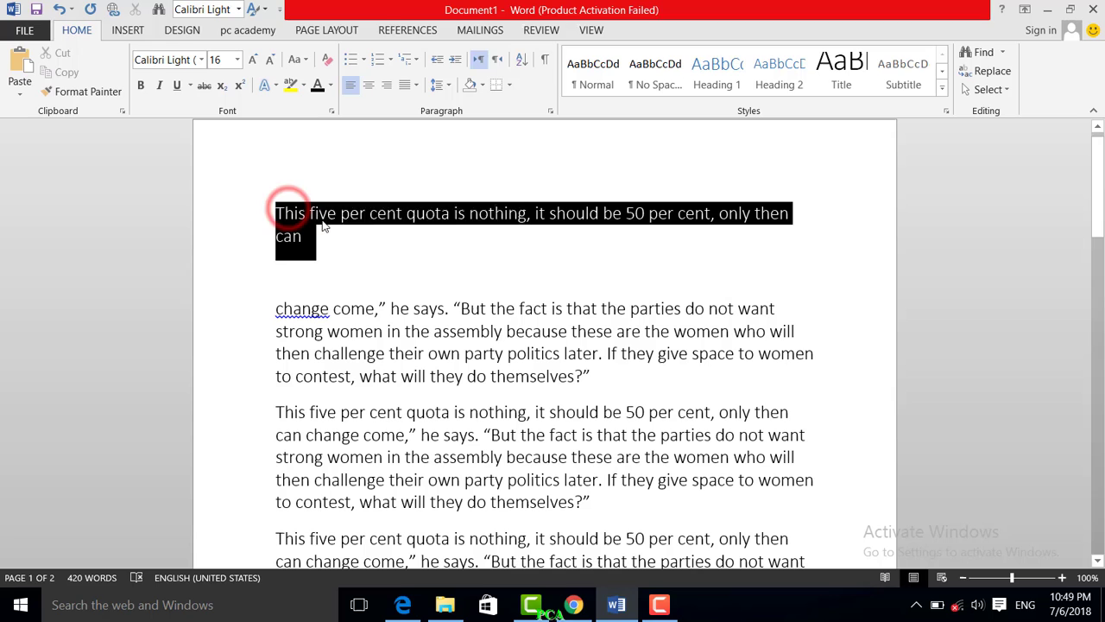
pyautogui.click(141, 85)
pyautogui.click(424, 270)
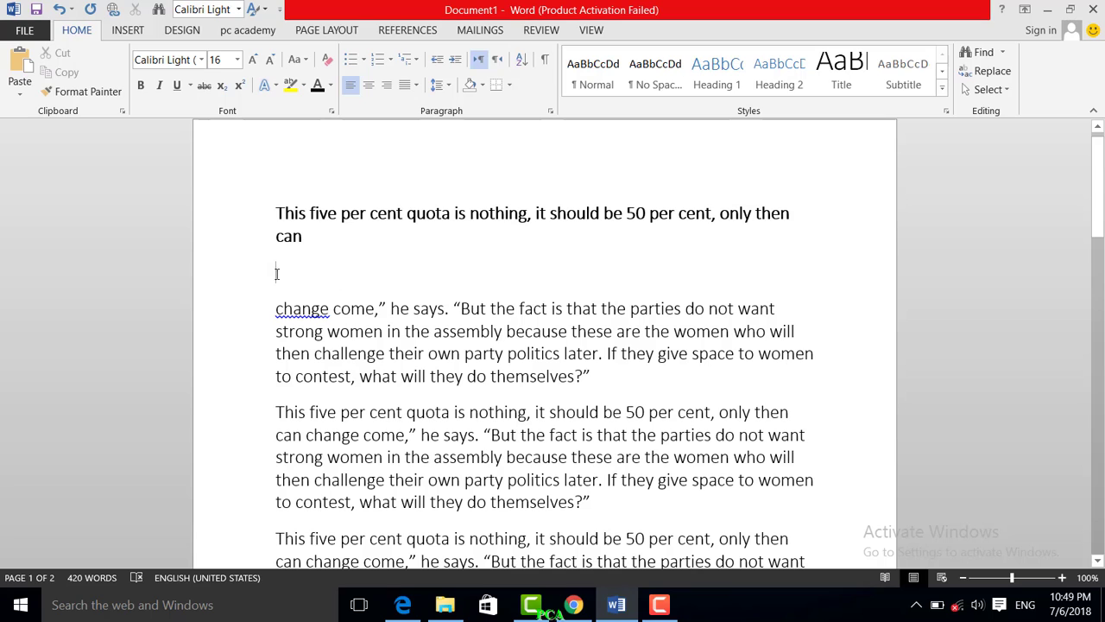
# Italicise the text from "change come" through "strong" at the start of the paragraph below the bold text.
pyautogui.click(294, 190)
pyautogui.moveTo(276, 308); pyautogui.dragTo(750, 304)
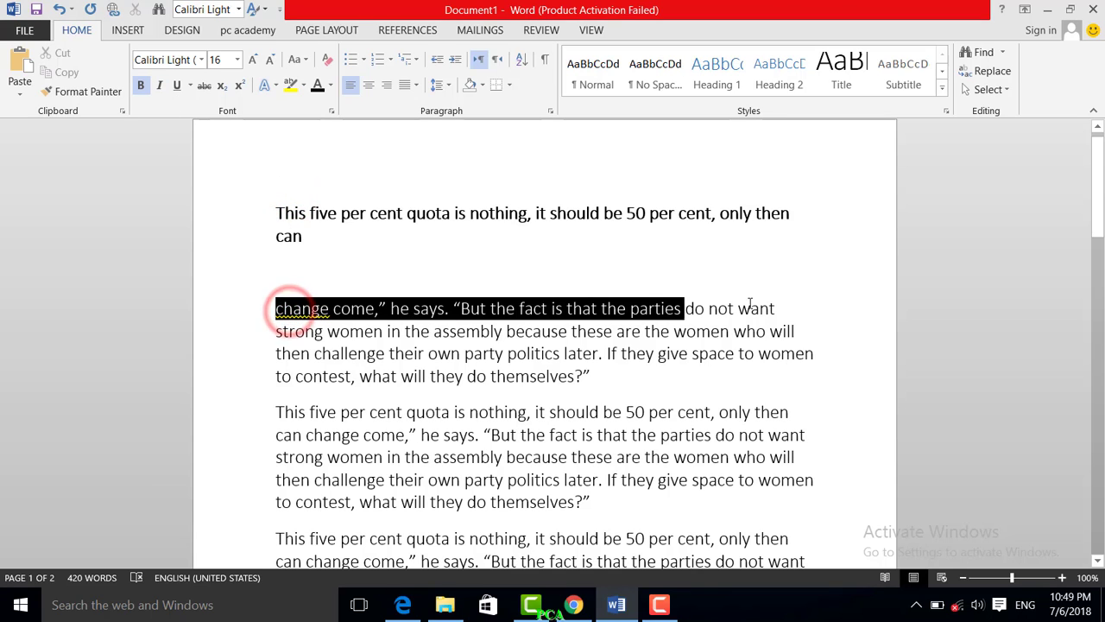
pyautogui.hotkey('shift', 'Up')
pyautogui.keyDown('shift'); pyautogui.click(782, 308); pyautogui.keyUp('shift')
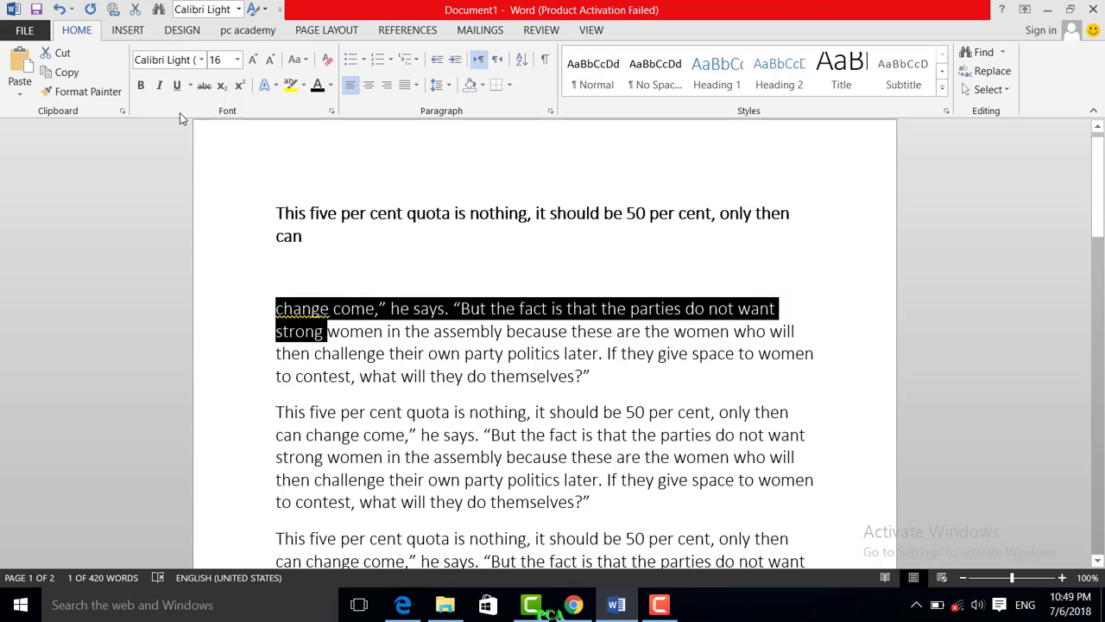
pyautogui.click(159, 86)
pyautogui.click(283, 266)
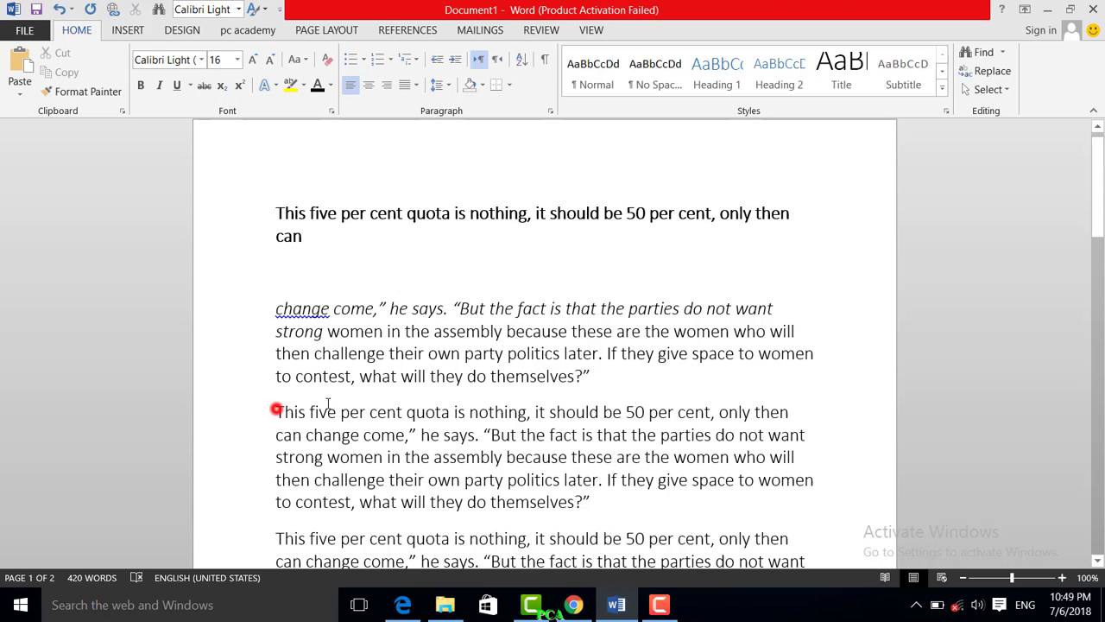
# Underline the first line of the paragraph following the partly italic one, from "This five per cent" through "only then".
pyautogui.moveTo(276, 410); pyautogui.dragTo(797, 410)
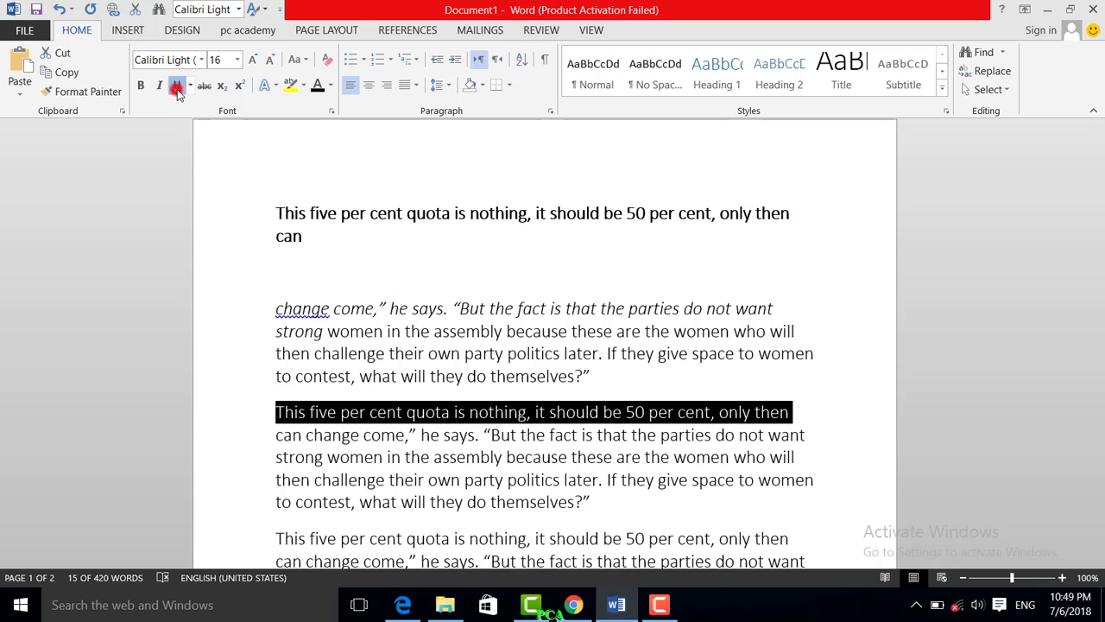
pyautogui.click(495, 435)
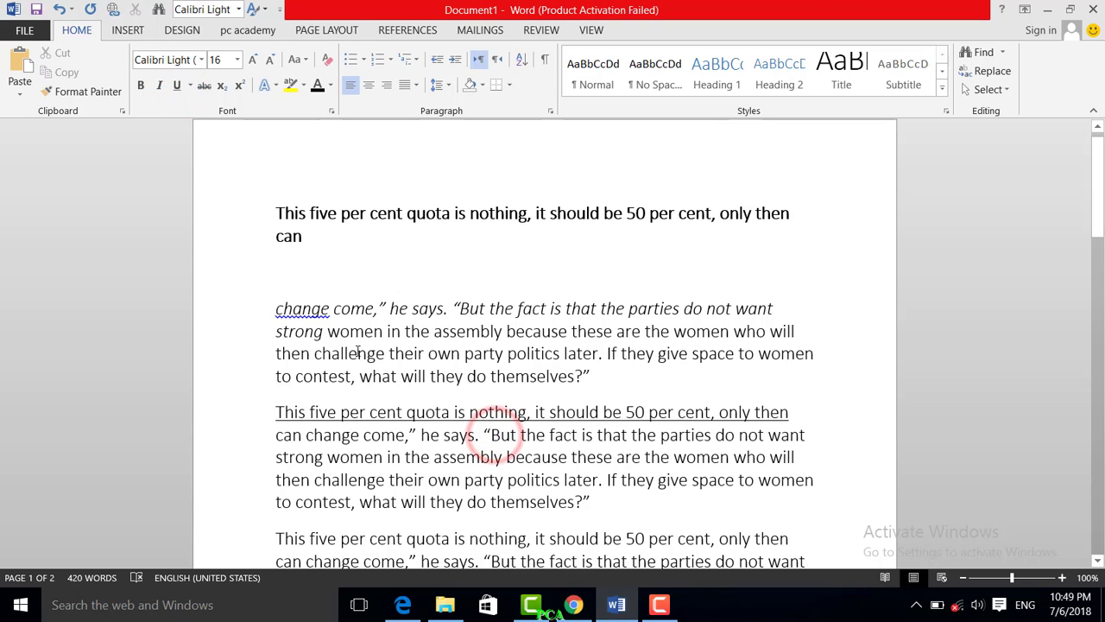
# Set the first line of the paragraph below the underlined one to Cooper Black and start a new paragraph at "can change come".
pyautogui.click(200, 60)
pyautogui.click(433, 296)
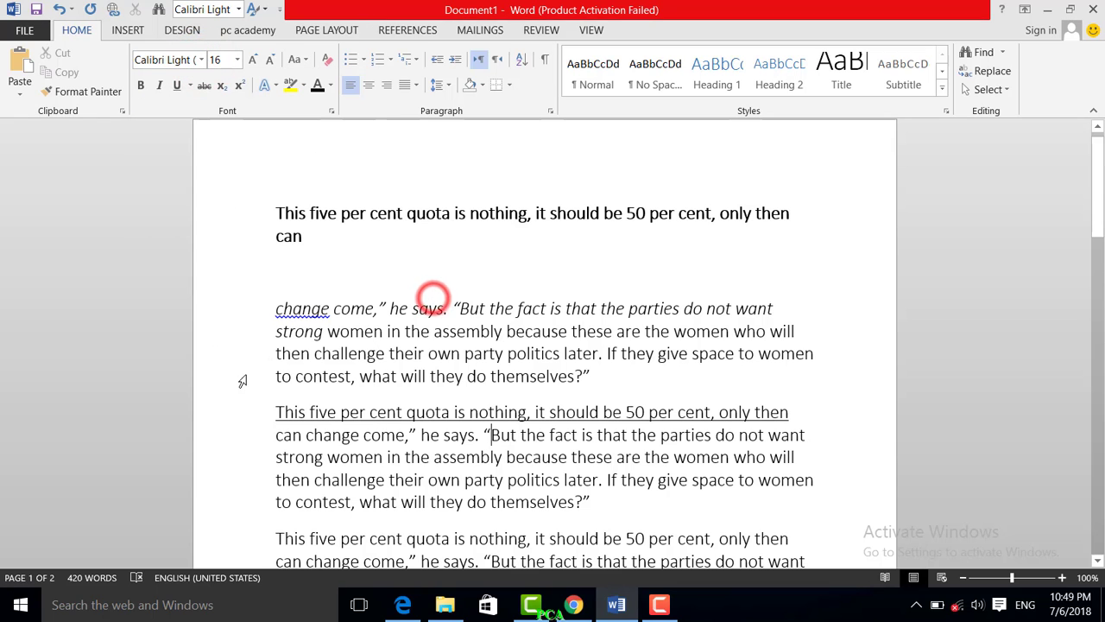
pyautogui.scroll(-3, 261, 378)
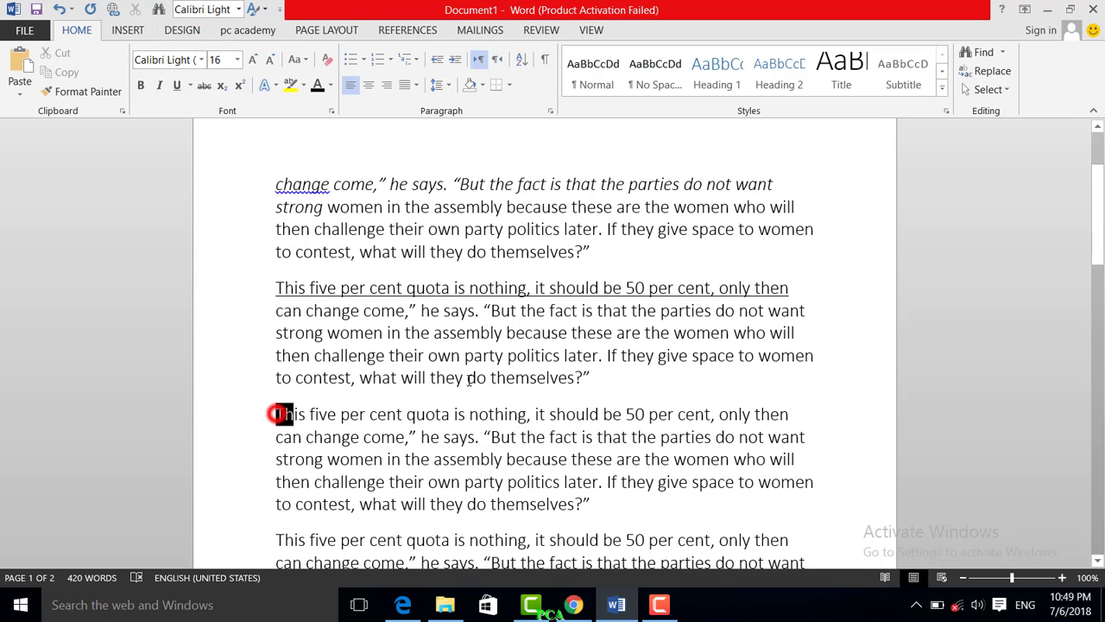
pyautogui.moveTo(277, 413); pyautogui.dragTo(769, 425)
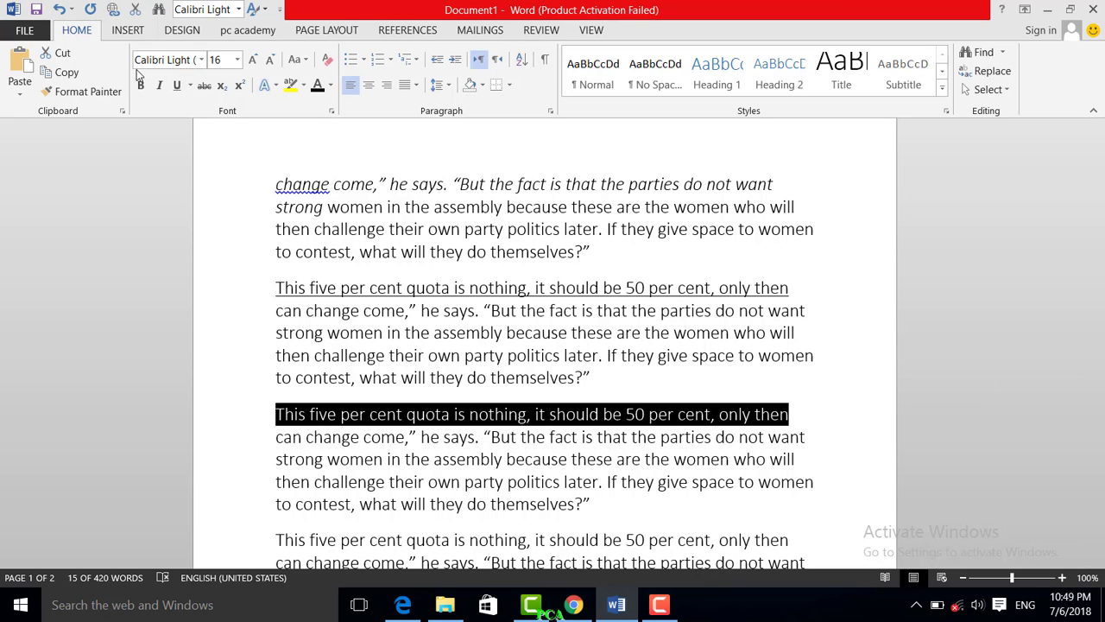
pyautogui.click(202, 65)
pyautogui.scroll(-5, 207, 346)
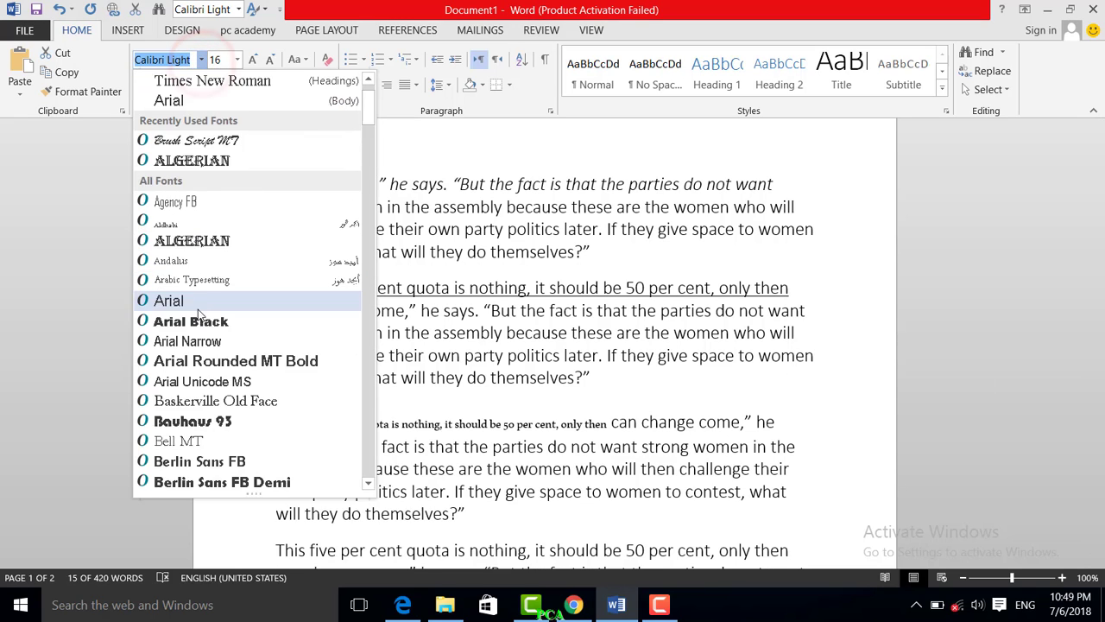
pyautogui.scroll(-9, 204, 360)
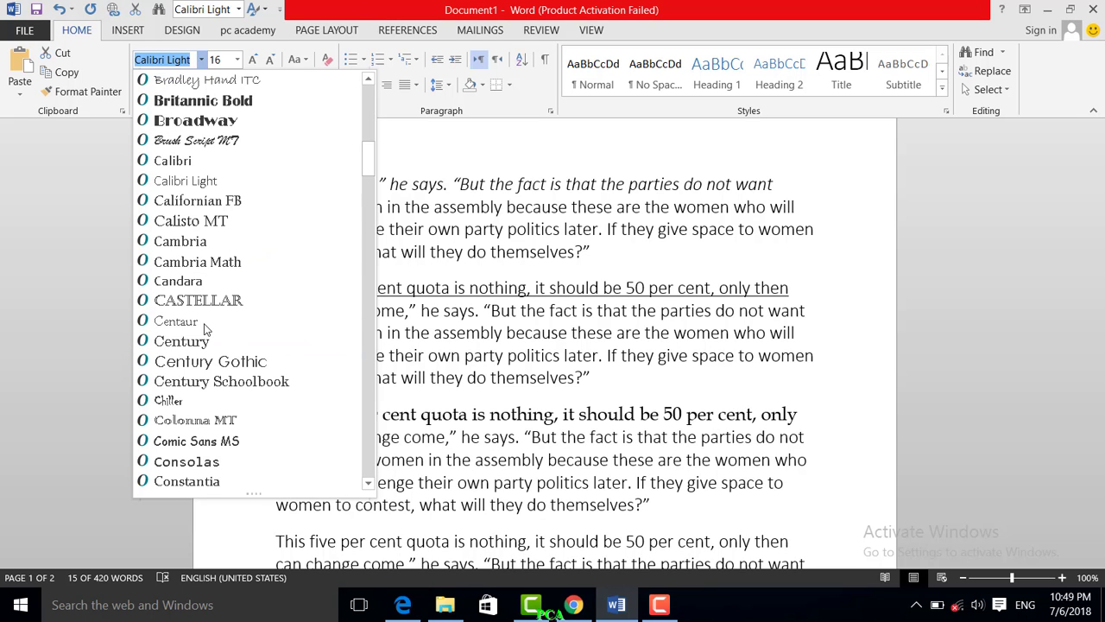
pyautogui.scroll(-1, 200, 327)
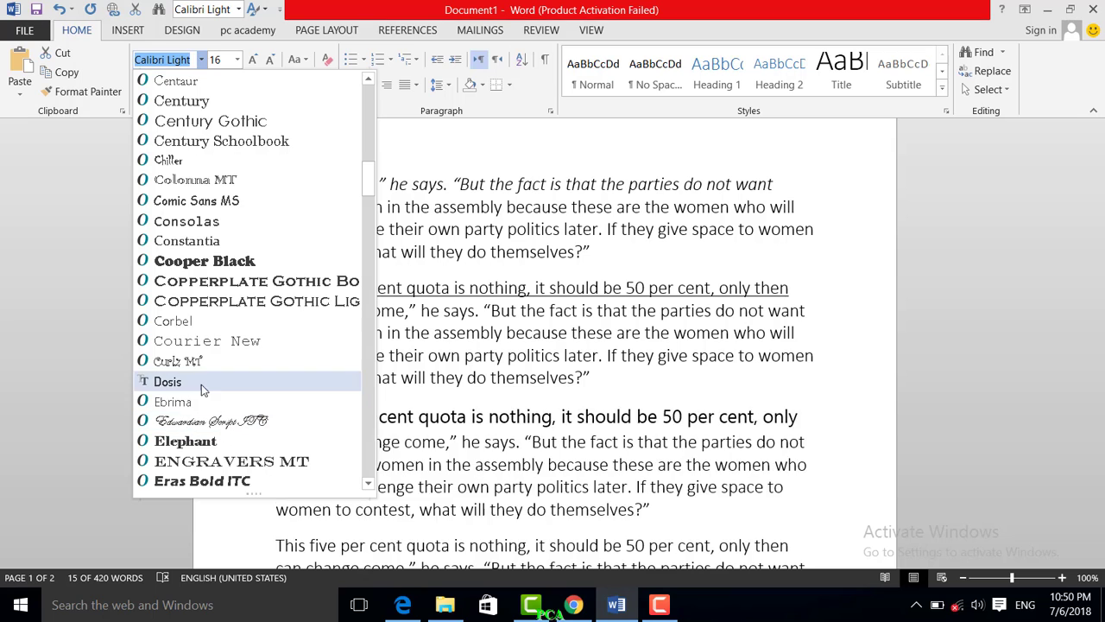
pyautogui.click(204, 261)
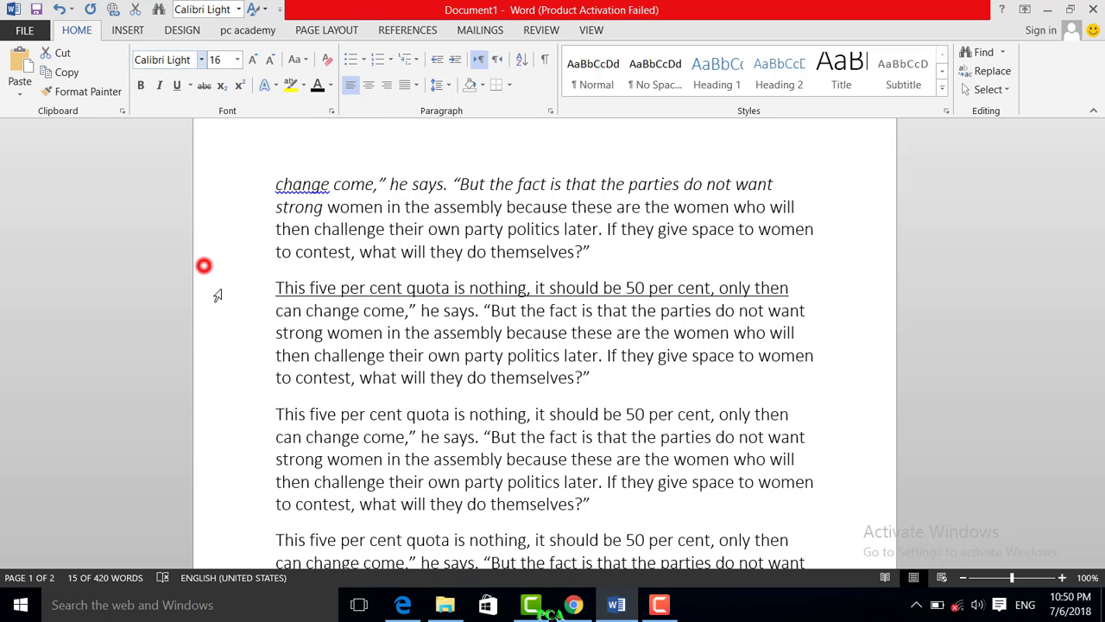
pyautogui.click(419, 432)
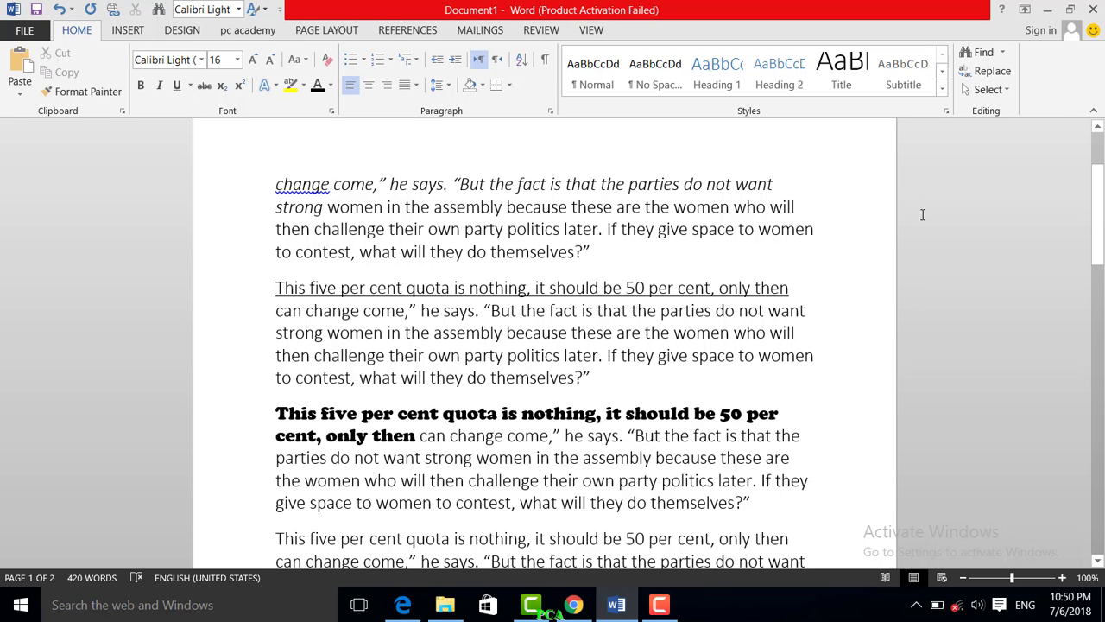
pyautogui.press('Return')
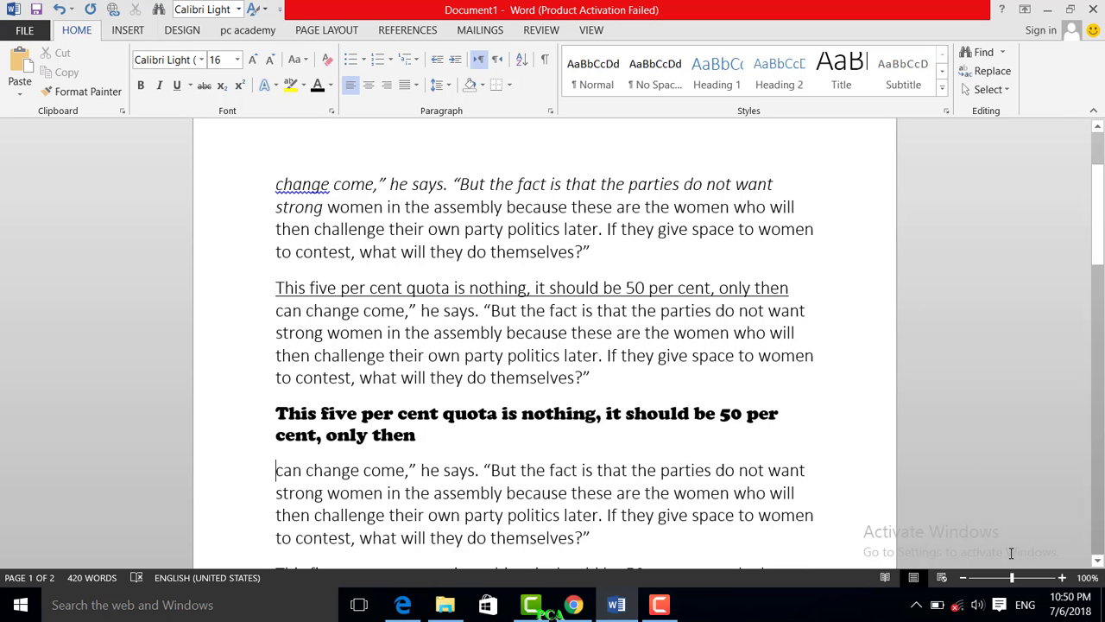
# Set the first line of the last plain paragraph above the light blue script text to font size 48.
pyautogui.moveTo(1012, 577); pyautogui.dragTo(1016, 577)
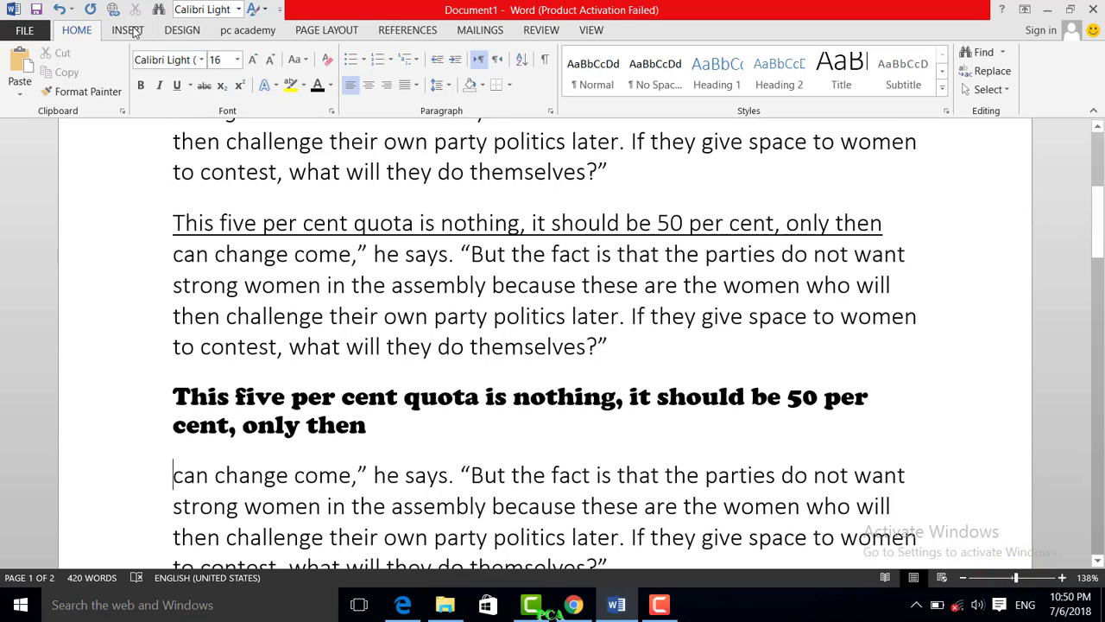
pyautogui.click(235, 59)
pyautogui.scroll(-4, 273, 197)
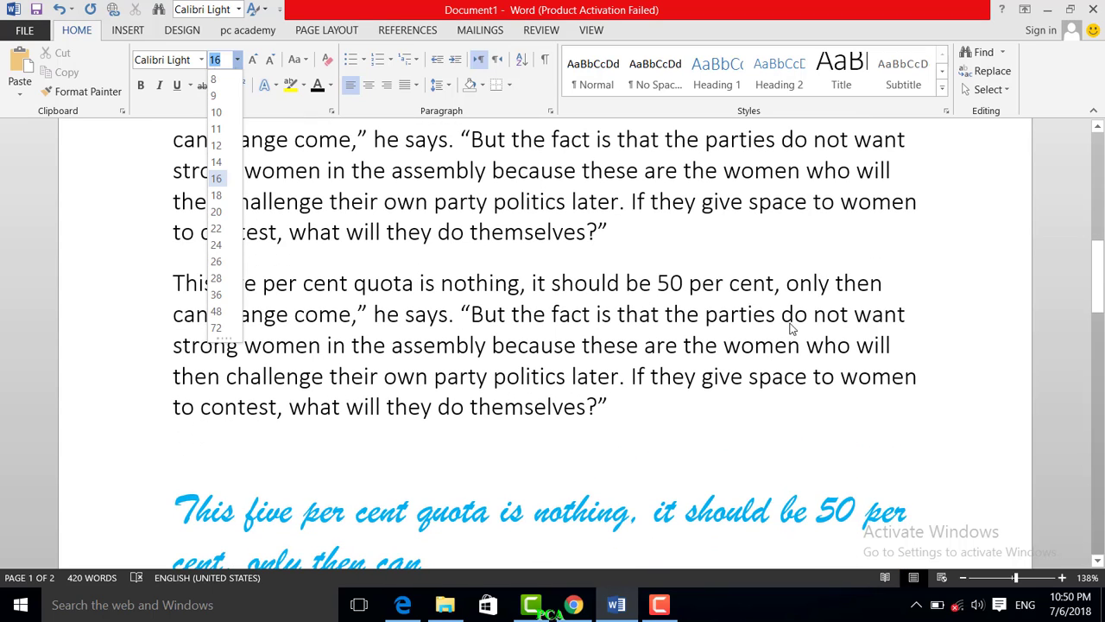
pyautogui.click(893, 283)
pyautogui.moveTo(176, 284); pyautogui.dragTo(925, 288)
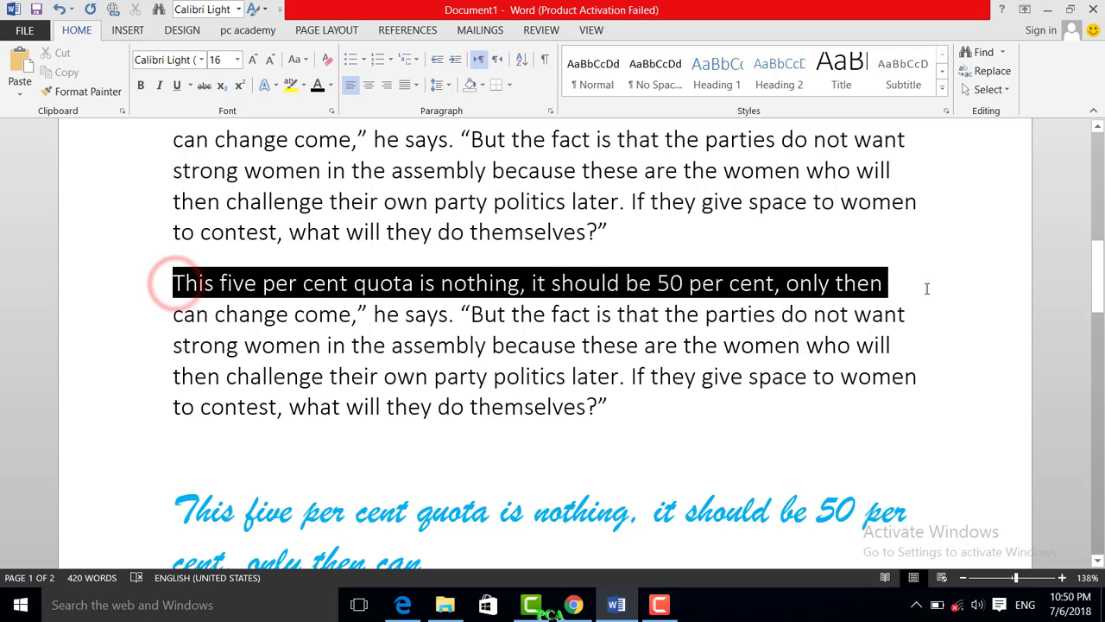
pyautogui.click(236, 59)
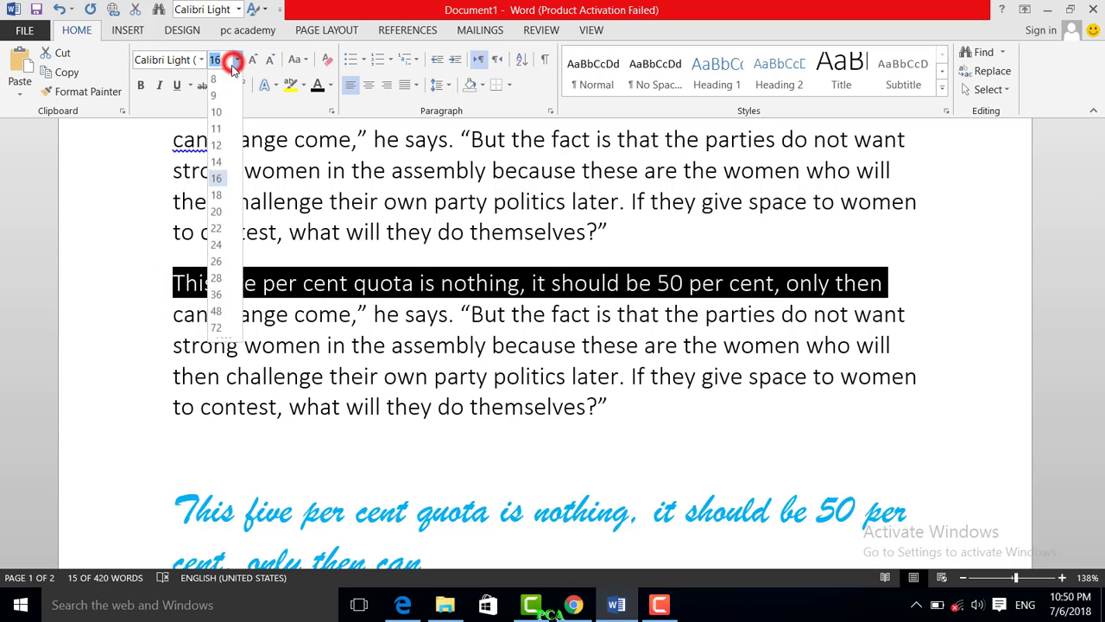
pyautogui.click(216, 311)
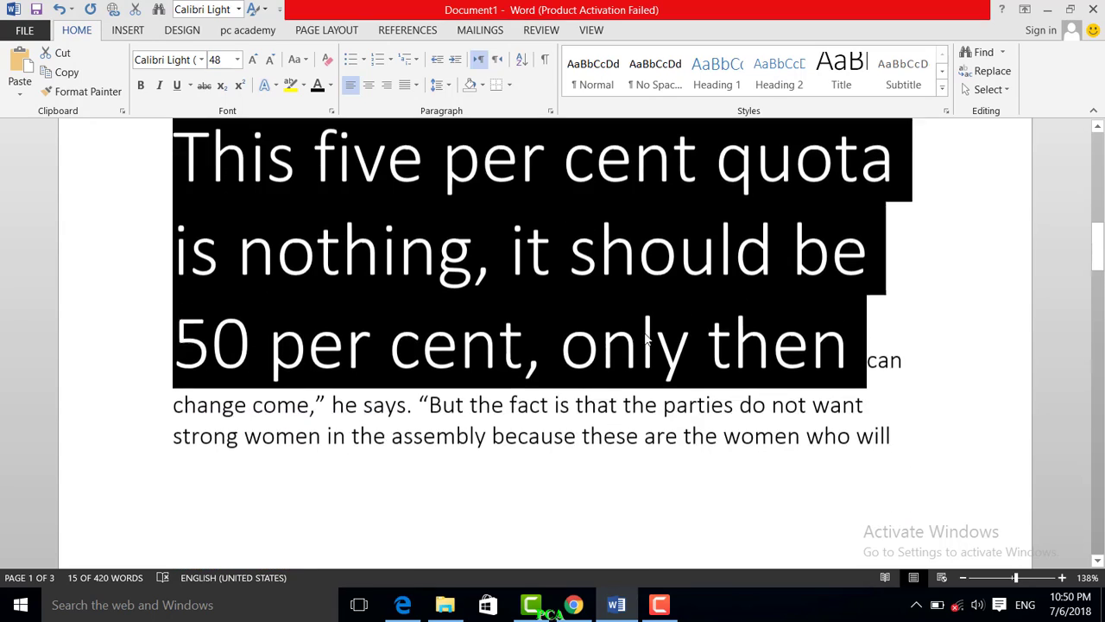
pyautogui.click(646, 337)
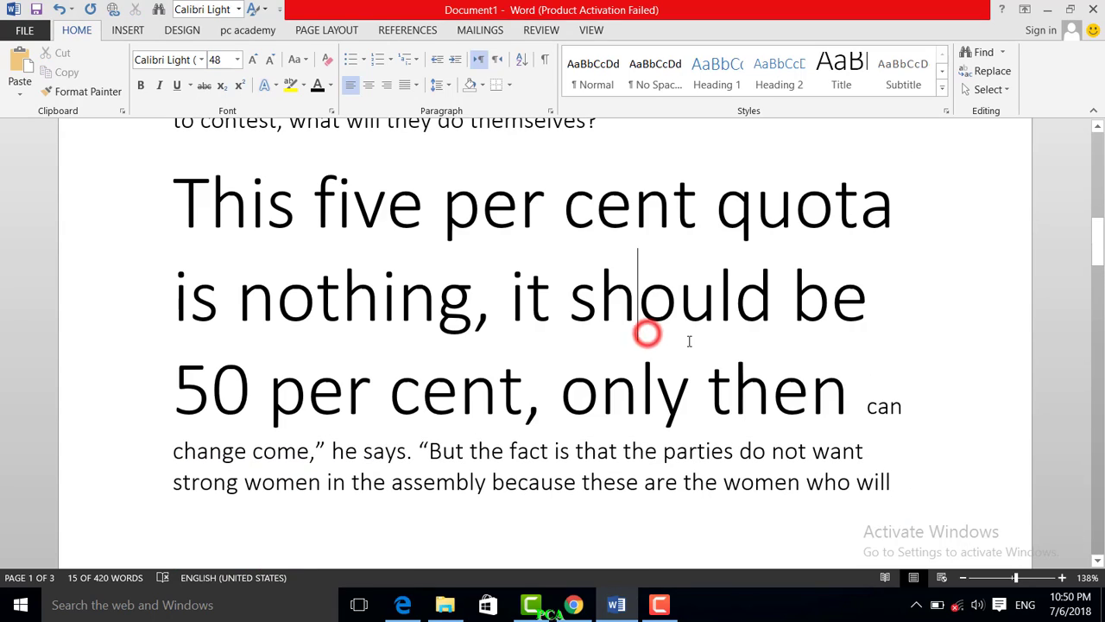